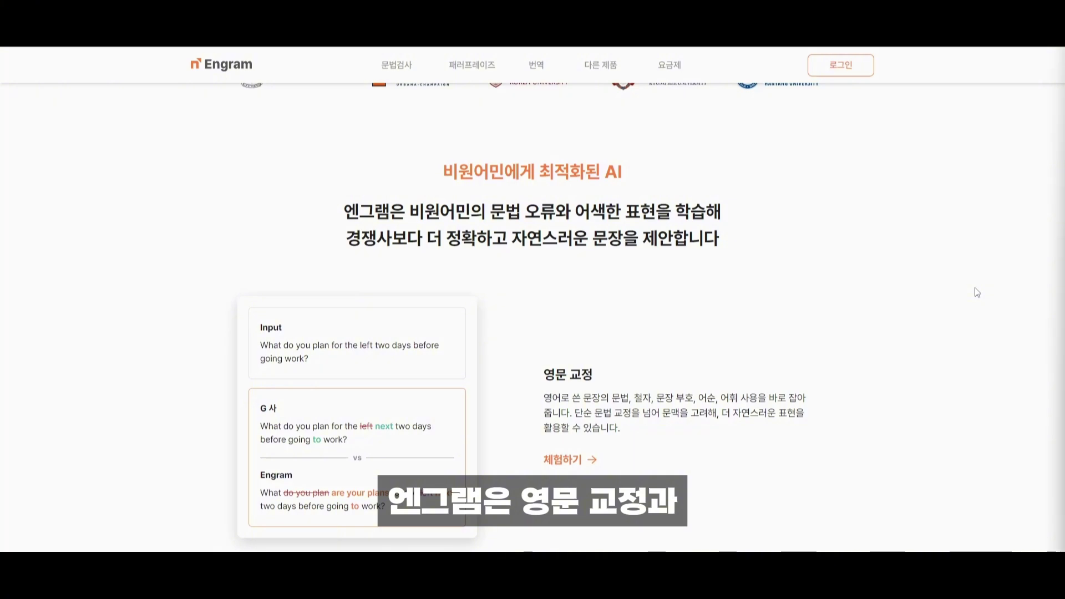
# Step: Review the Engram landing page from the proofreading, paraphrasing and translation comparisons down to the FAQ
pyautogui.scroll(-5, 975, 288)
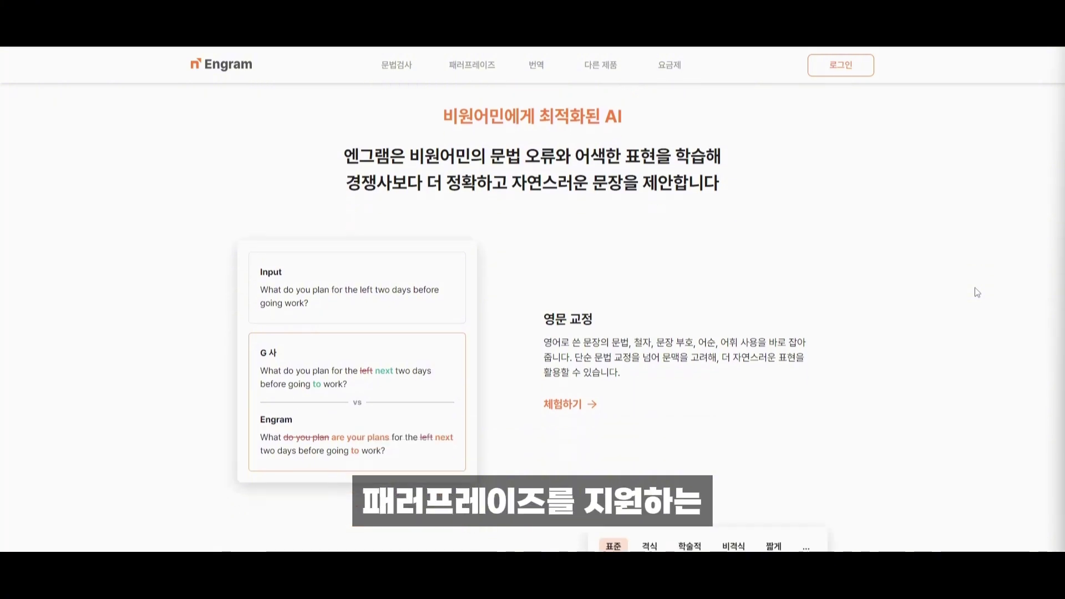
pyautogui.scroll(-5, 975, 294)
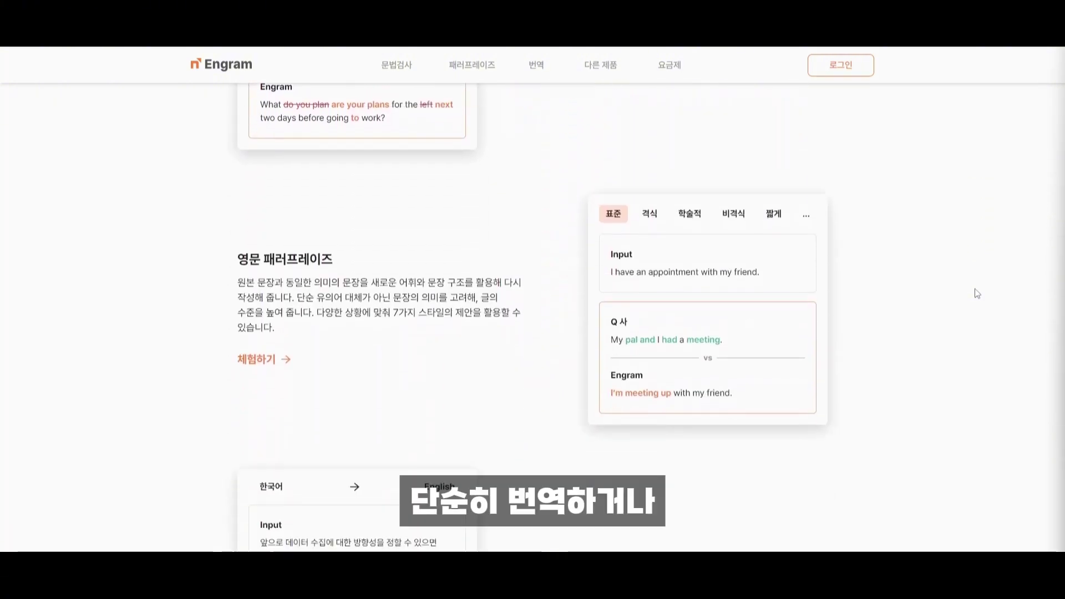
pyautogui.scroll(-5, 978, 294)
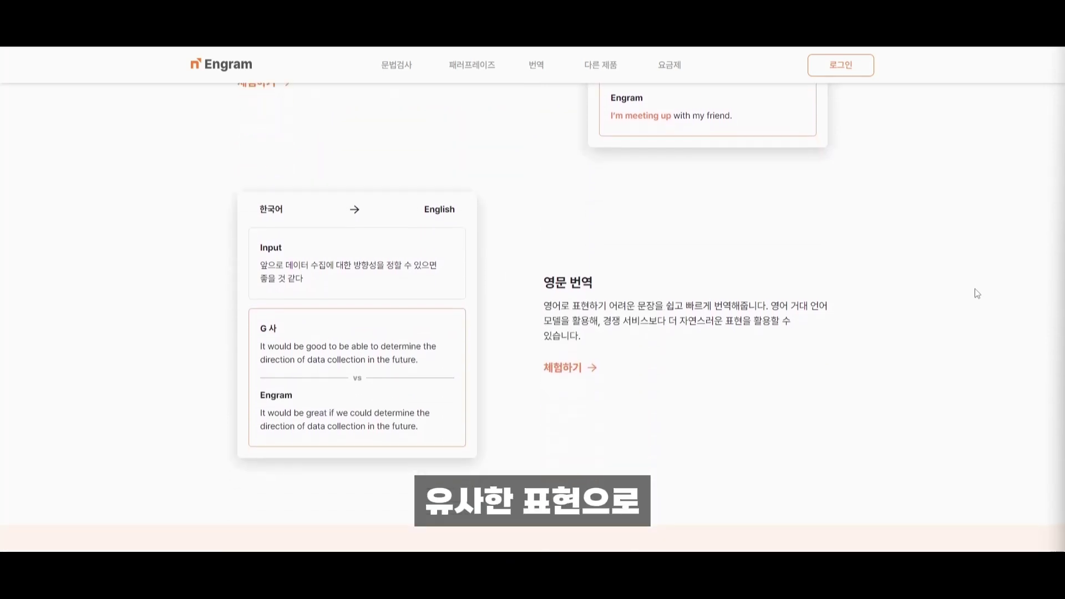
pyautogui.scroll(-4, 978, 293)
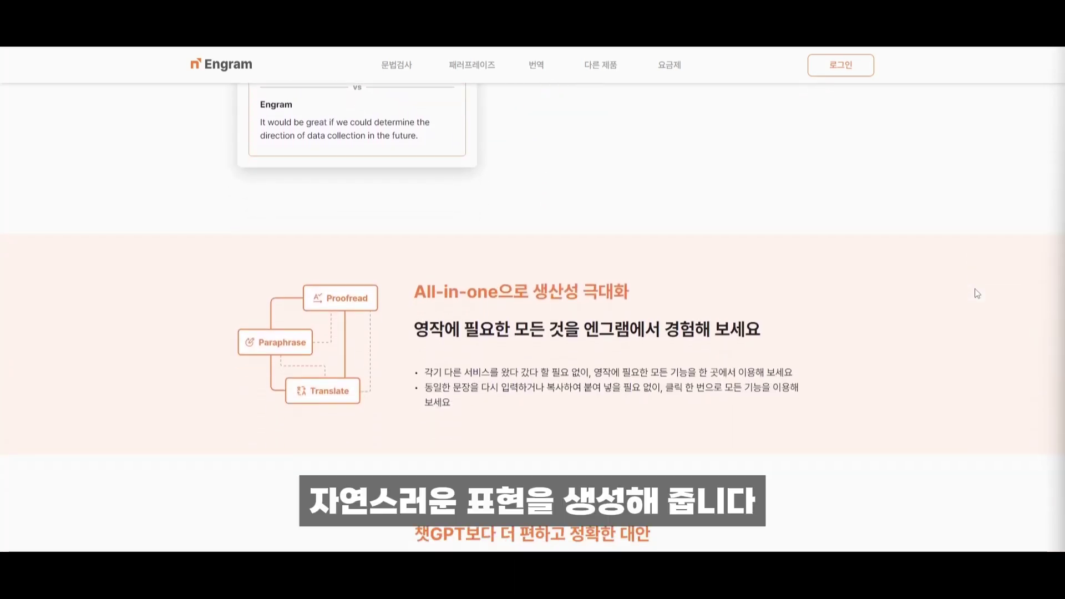
pyautogui.scroll(-6, 976, 291)
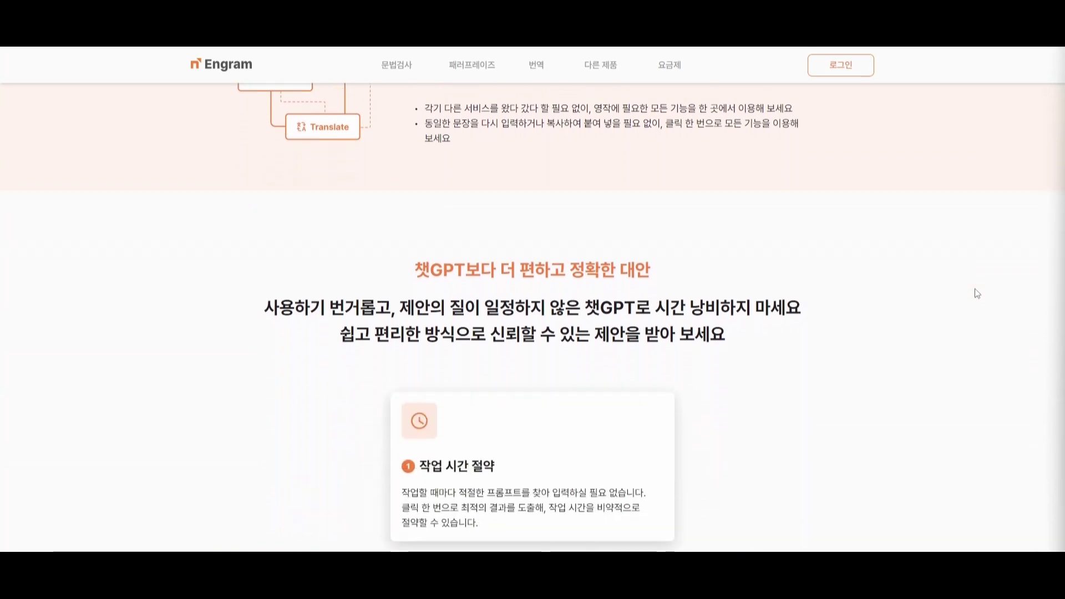
pyautogui.scroll(-10, 977, 294)
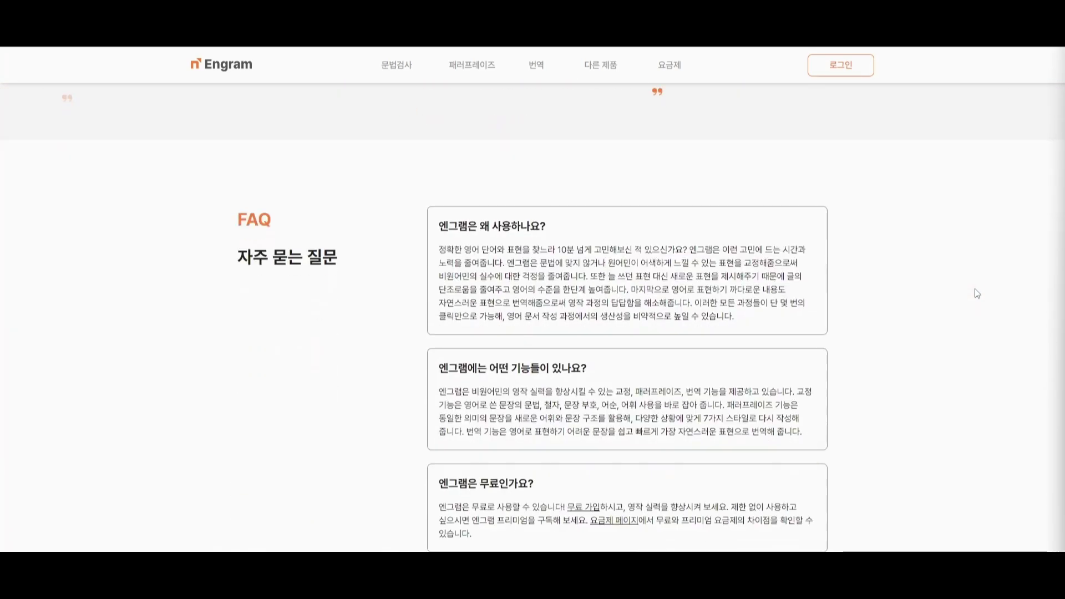
pyautogui.scroll(15, 974, 289)
pyautogui.scroll(15, 960, 297)
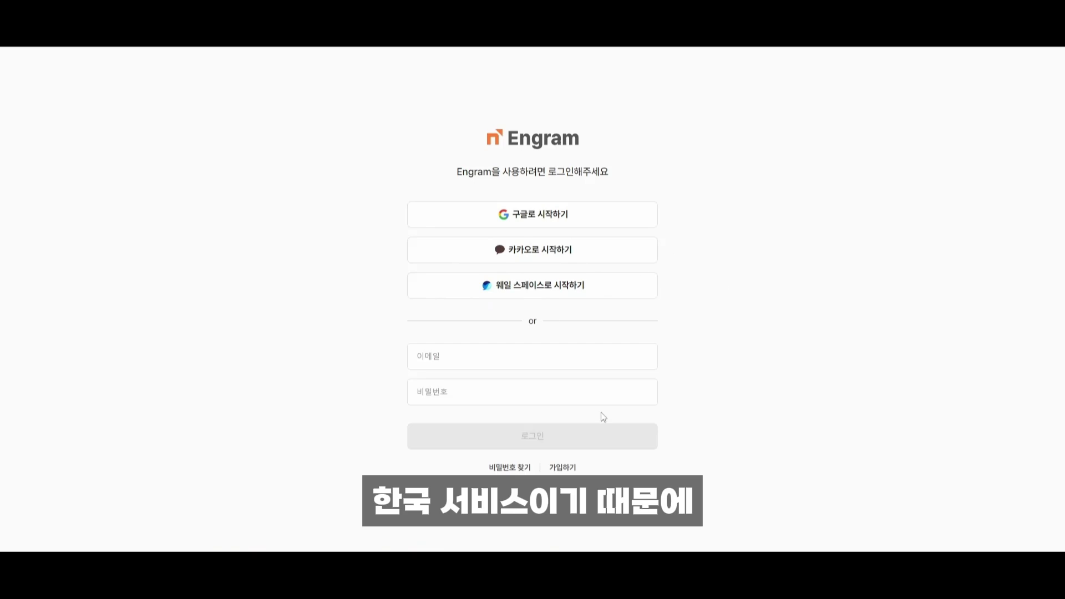
# Step: Open the free account sign-up form, look over its options and continue with a Google account
pyautogui.click(569, 466)
pyautogui.scroll(-1, 611, 388)
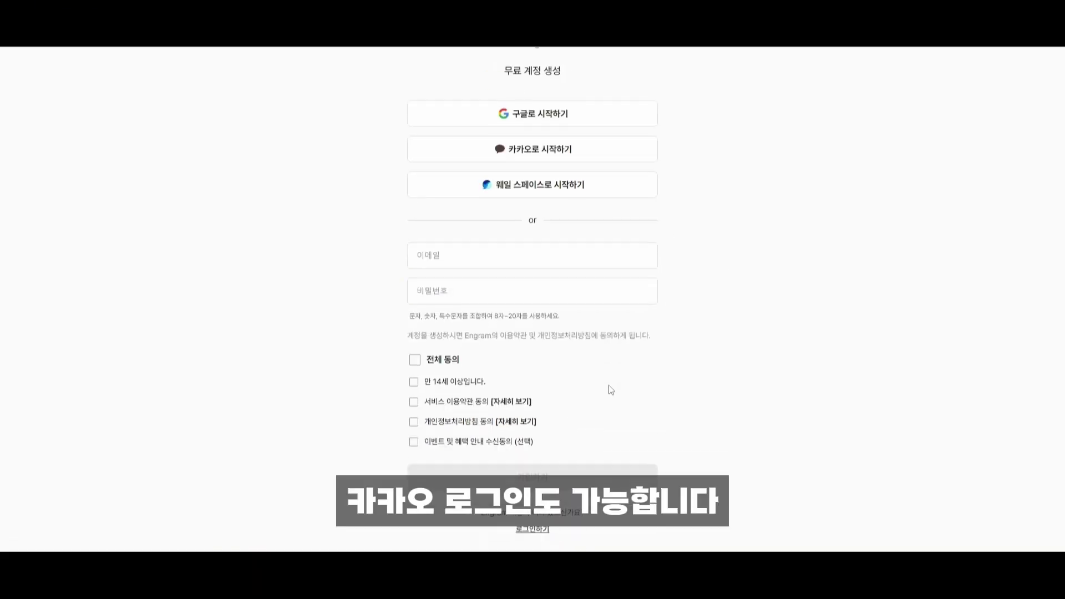
pyautogui.scroll(1, 555, 92)
pyautogui.scroll(-1, 566, 414)
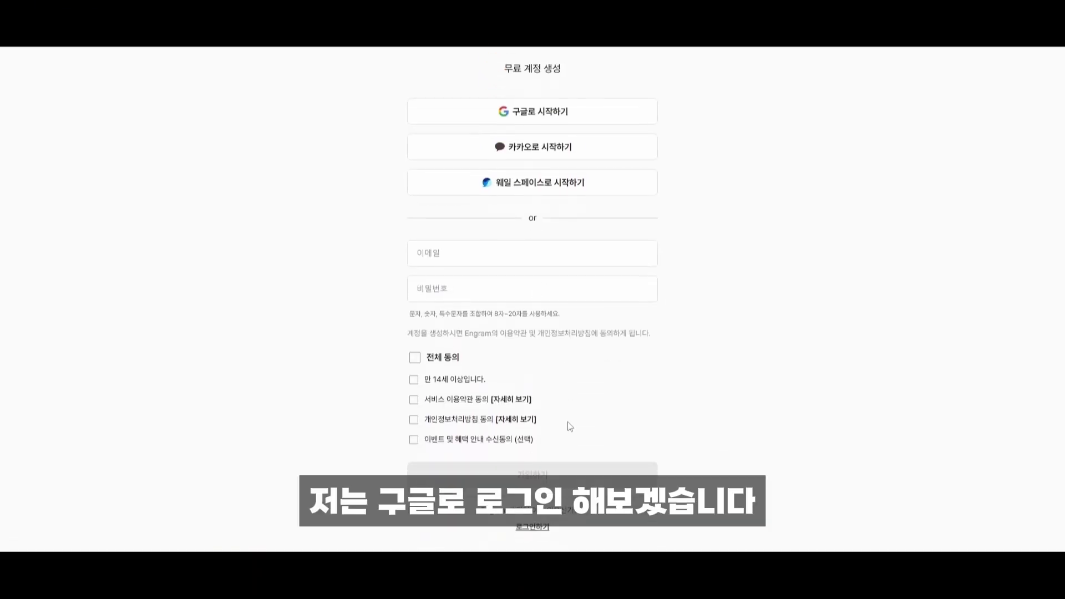
pyautogui.scroll(1, 388, 287)
pyautogui.click(556, 156)
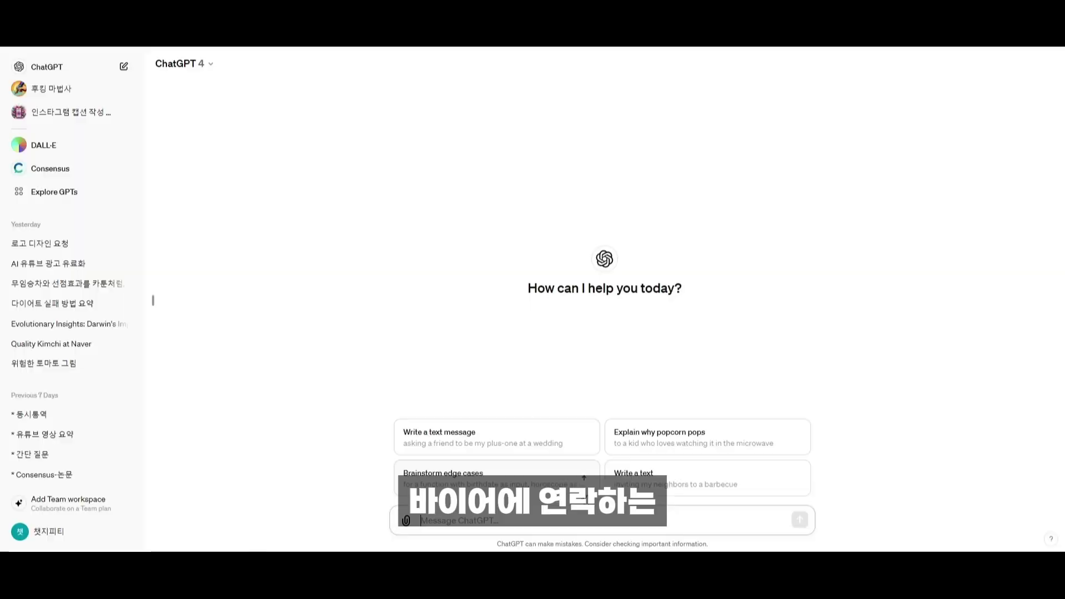
# Step: Switch to ChatGPT and begin a prompt with "해외 바이어에게 처음 이메일을 보내는 상황이야." and "우리는 식품회사고, 김치를 공급하고 싶어."
pyautogui.write('해외 바이어에게 청')
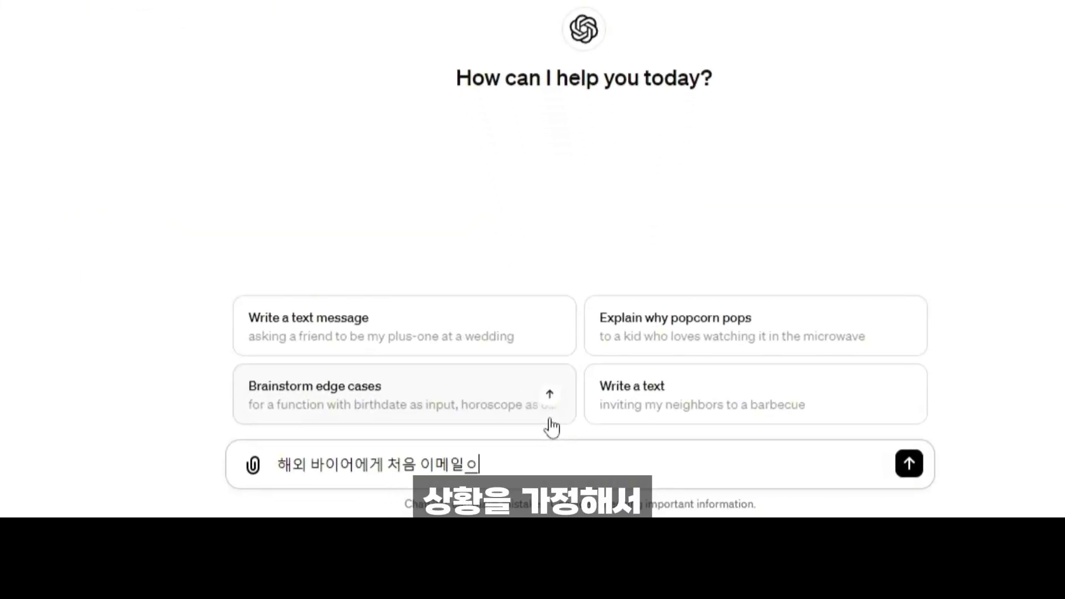
pyautogui.write('음 이메일을 보내는 상황이야.')
pyautogui.hotkey('shift', 'Return')
pyautogui.write('우리는 식품회사고,')
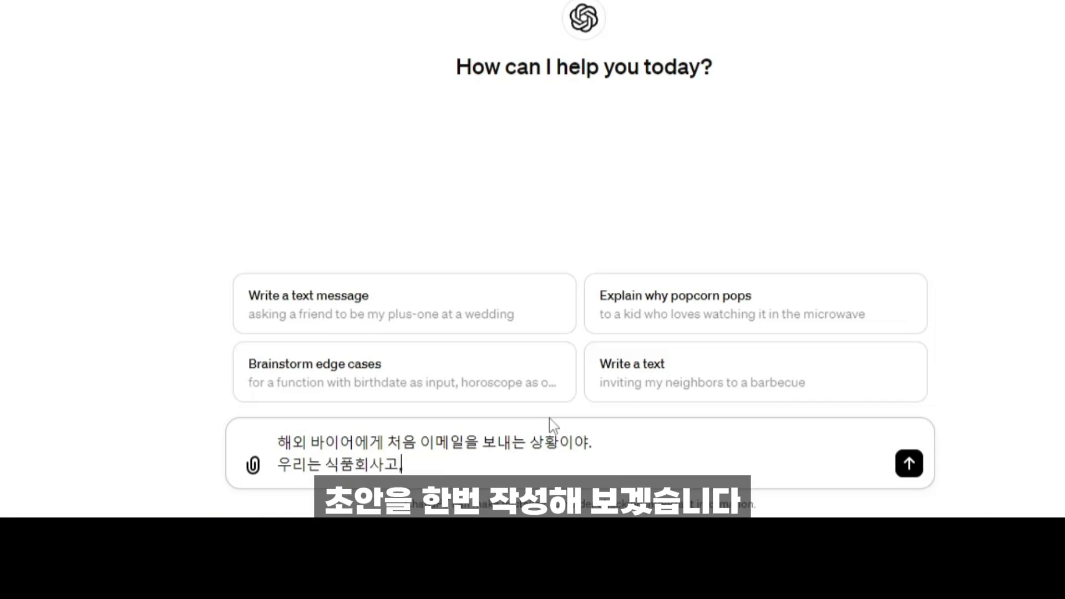
pyautogui.write(' 김치를 공급하고 싶어.')
pyautogui.hotkey('shift', 'Return')
# Step: Add "우리 제품의 특징은 다음과 같아." to the prompt with the points "신선해", "유기농이야" and "경쟁사보다 10%이상 저렴해"
pyautogui.write('우리 제품의 특')
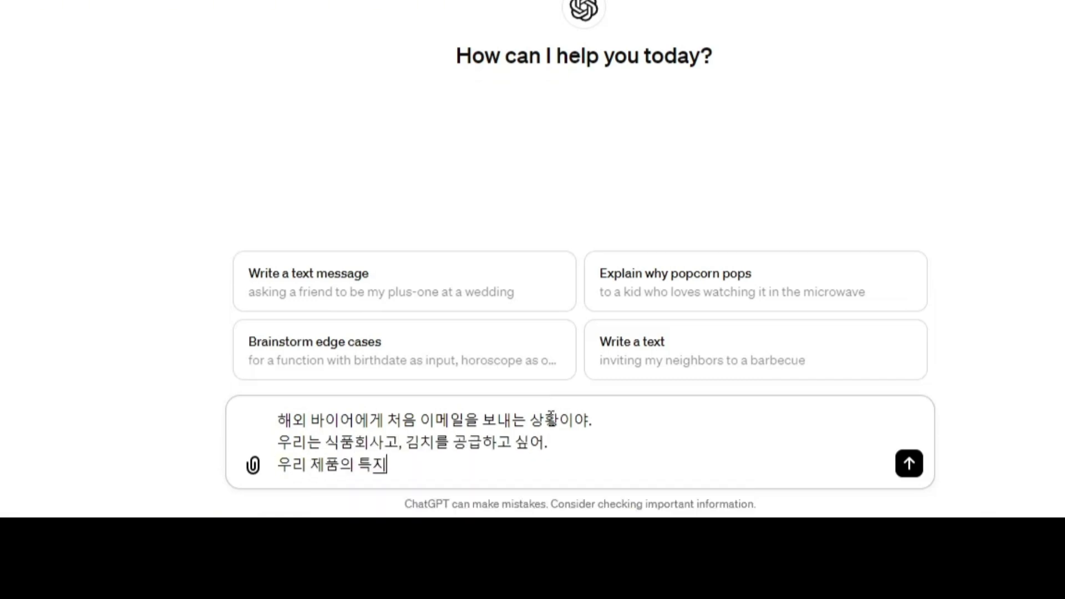
pyautogui.write('징은 다음과 같아.')
pyautogui.hotkey('shift', 'Return')
pyautogui.write('- 신선해')
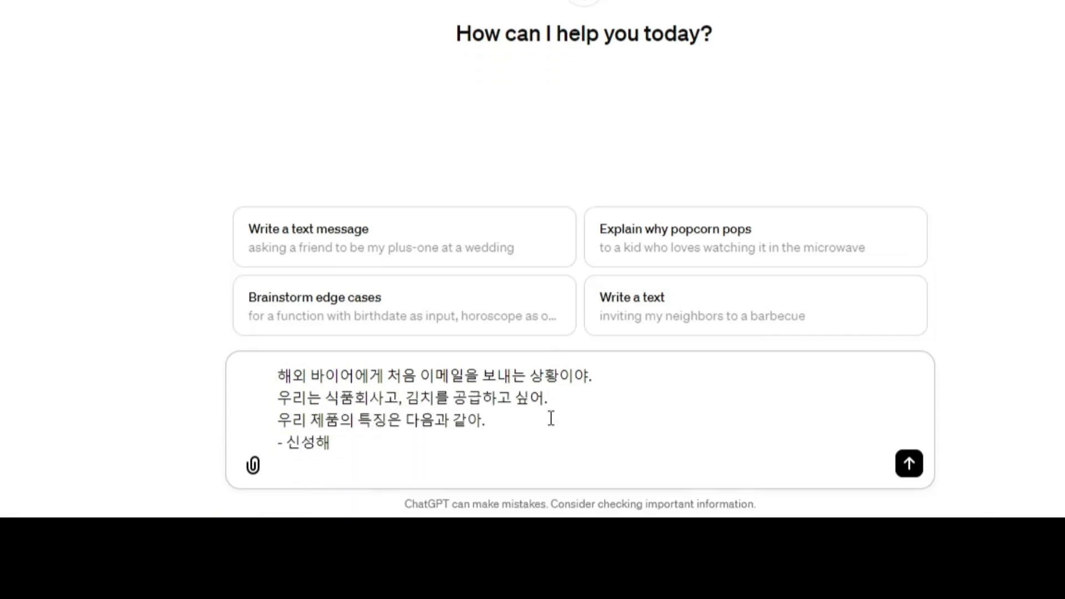
pyautogui.hotkey('shift', 'Return')
pyautogui.write('- 유기농이야')
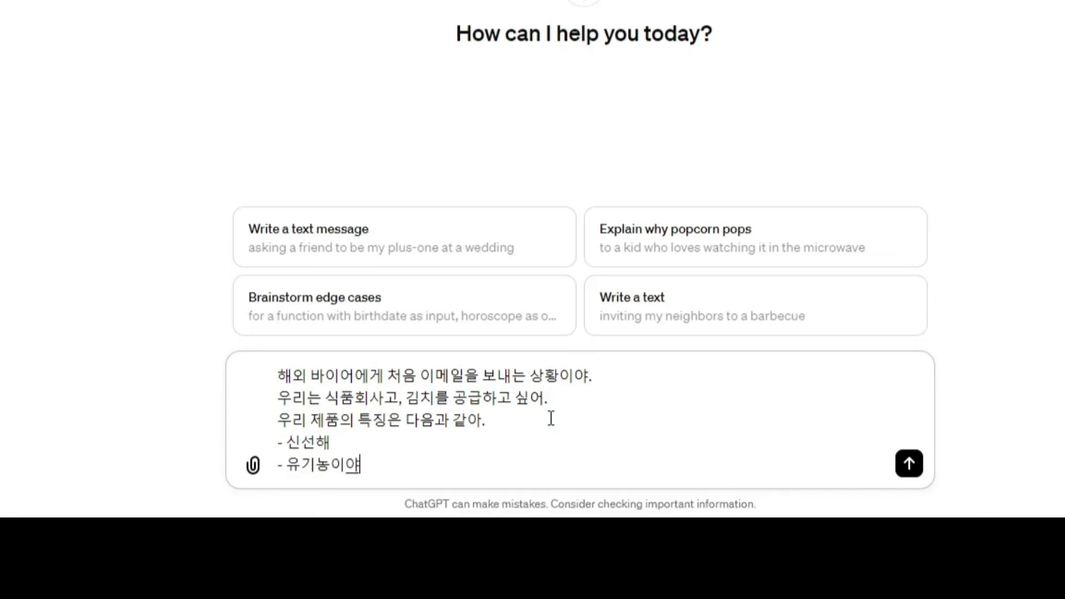
pyautogui.hotkey('shift', 'Return')
pyautogui.write('- 경쟁사보다 10%이상 저렴해')
pyautogui.hotkey('shift', 'Return')
# Step: Ask "위 내용을 기준으로 영어 이메일을 작성해줘.", give the buyer's name and the company name kakao, and submit the prompt
pyautogui.hotkey('shift', 'Return')
pyautogui.write('위 내용을 기준으로 영어 이메일을 작성해줘.')
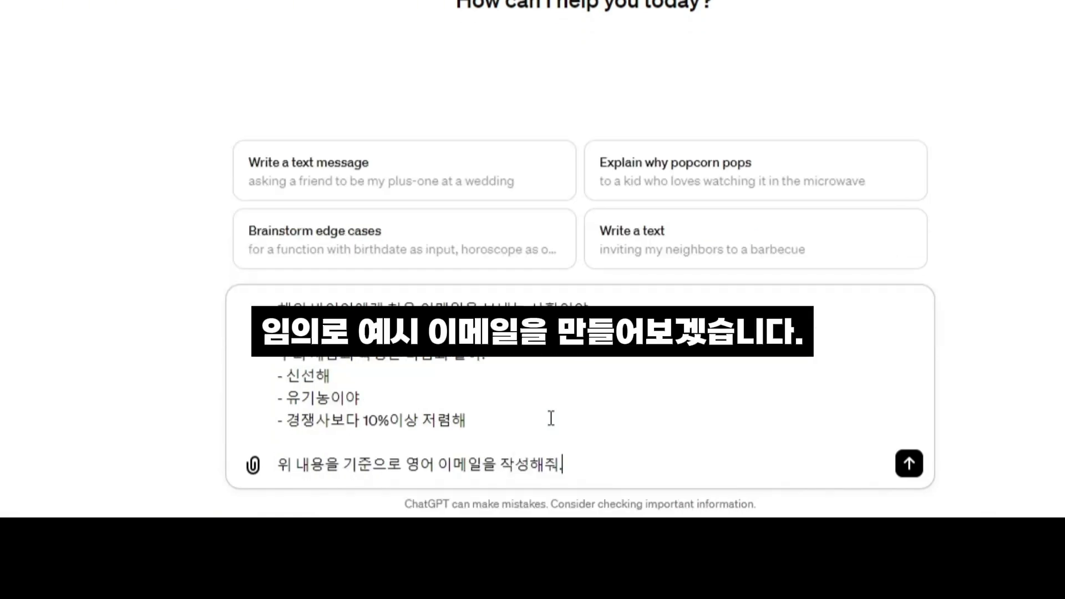
pyautogui.hotkey('shift', 'Return')
pyautogui.write('상대 바이어의 이름은')
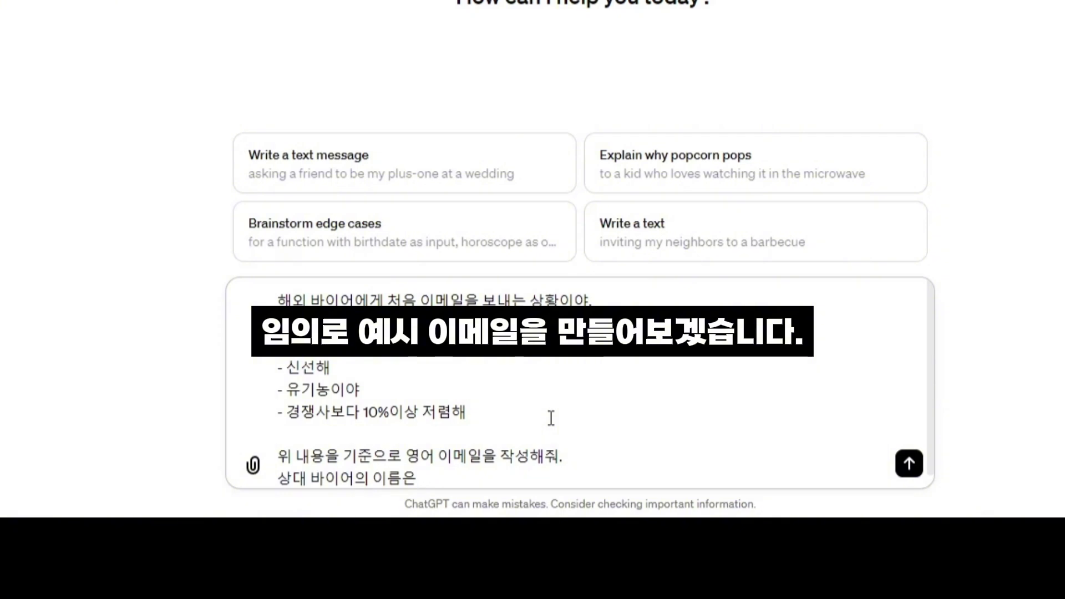
pyautogui.write(' mike야.')
pyautogui.hotkey('shift', 'Return')
pyautogui.write('상대 회사 일')
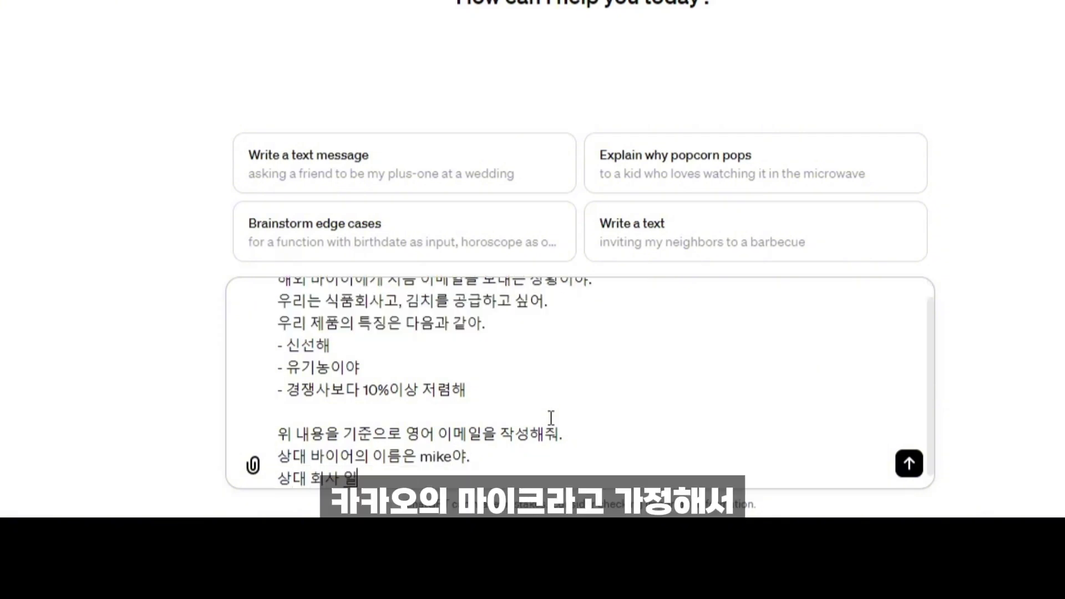
pyautogui.write('름은 kakao야.')
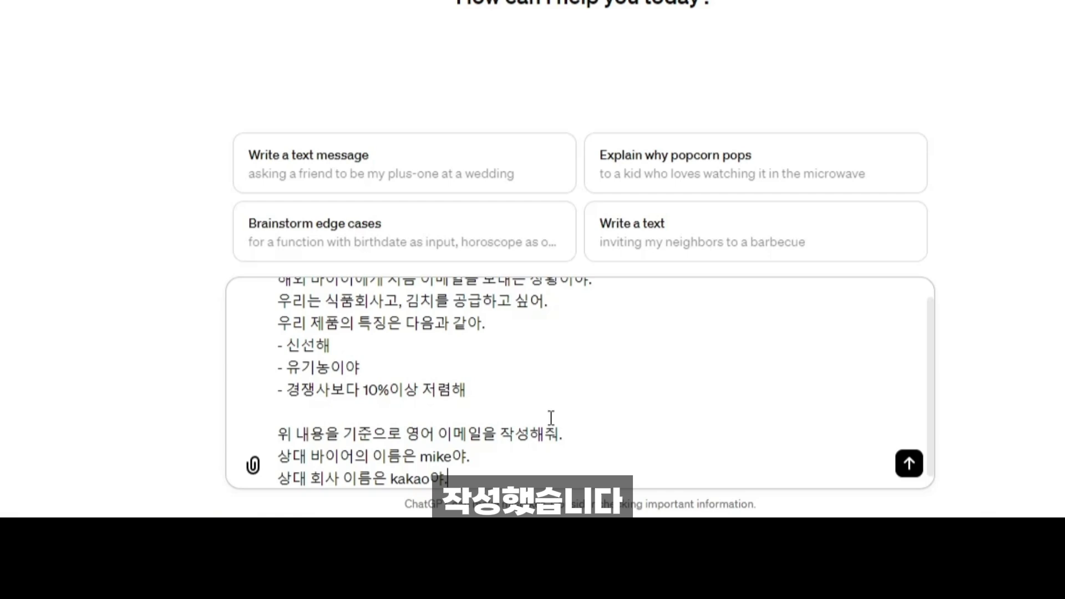
pyautogui.press('Return')
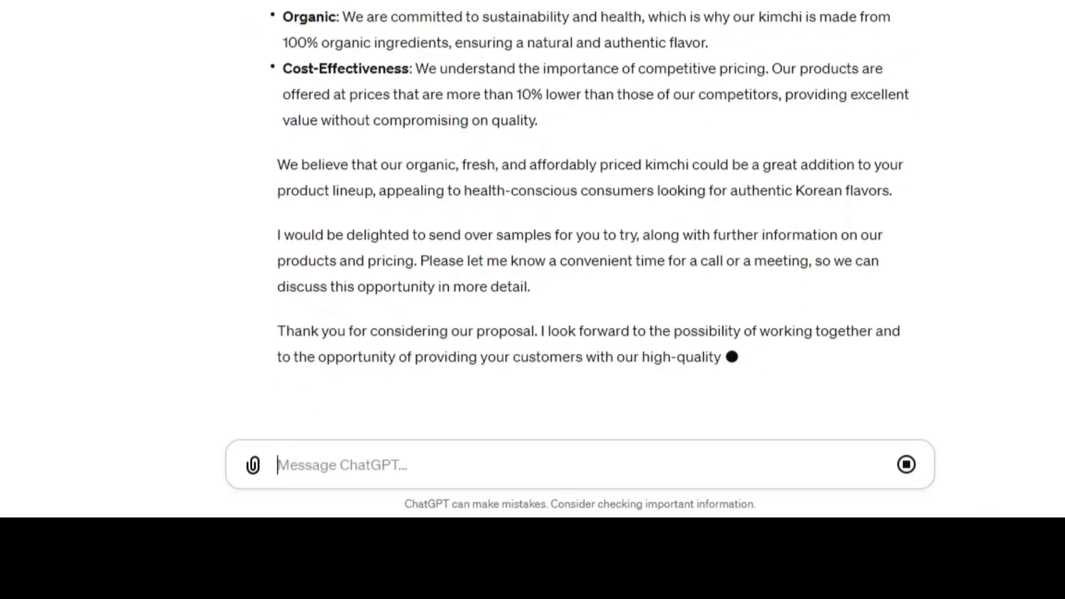
# Step: Copy the generated email from the greeting through "Best regards," without the subject line
pyautogui.scroll(10, 773, 321)
pyautogui.moveTo(297, 40); pyautogui.dragTo(326, 80)
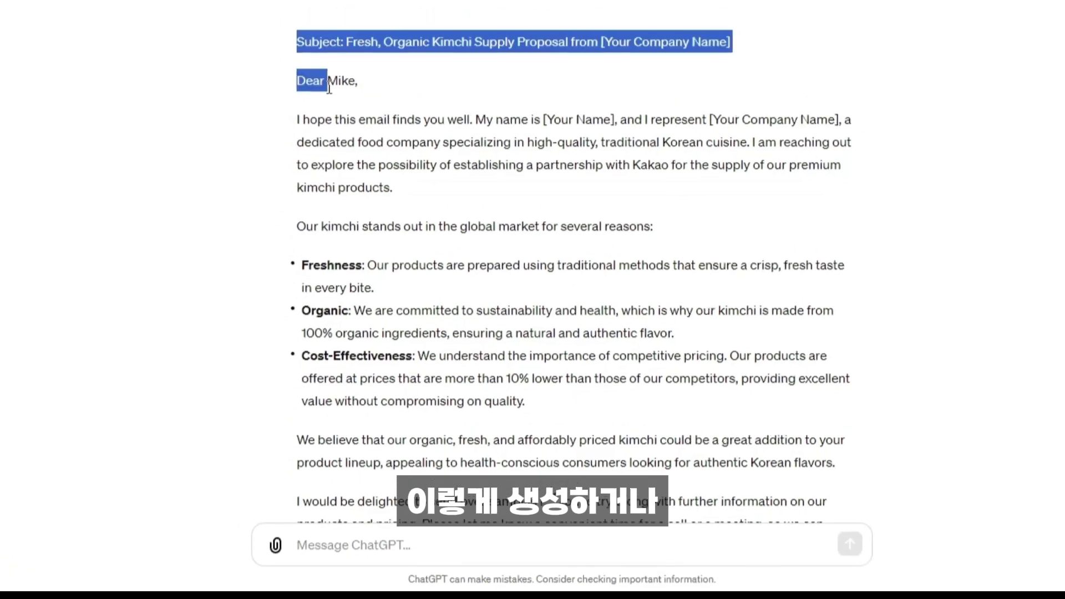
pyautogui.click(300, 80)
pyautogui.moveTo(313, 140); pyautogui.dragTo(358, 280)
pyautogui.hotkey('ctrl', 'c')
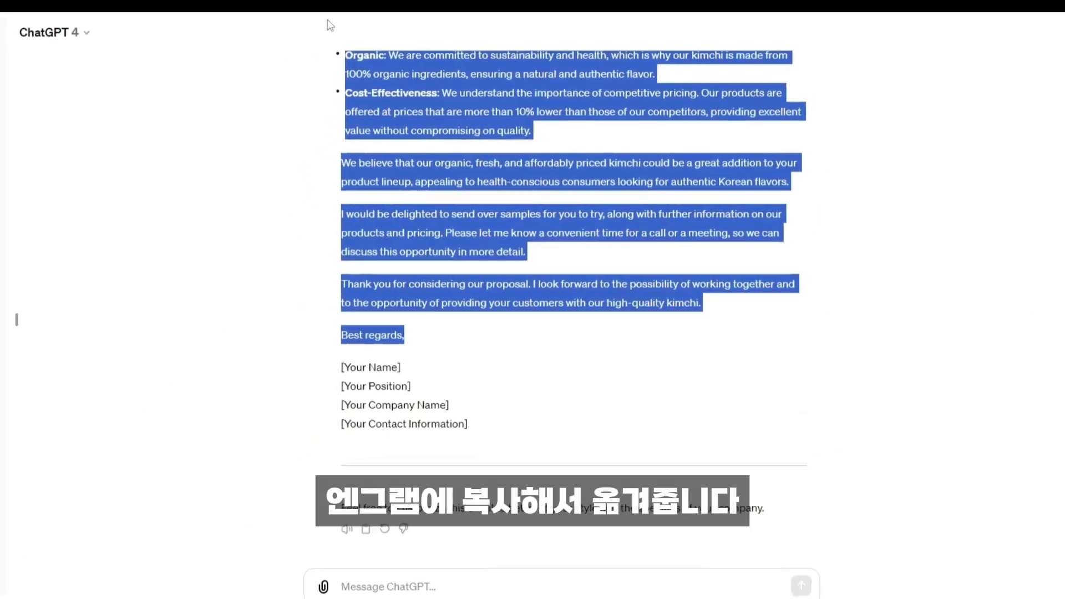
# Step: Switch to Engram, paste the copied email into the proofreader and check the result
pyautogui.click(358, 281)
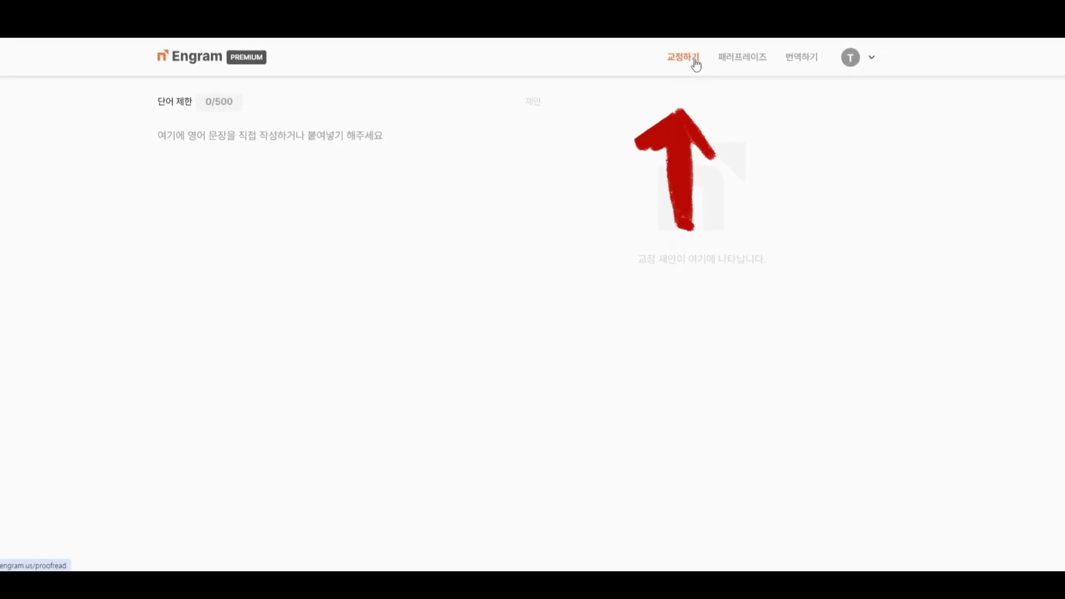
pyautogui.click(260, 143)
pyautogui.hotkey('ctrl', 'v')
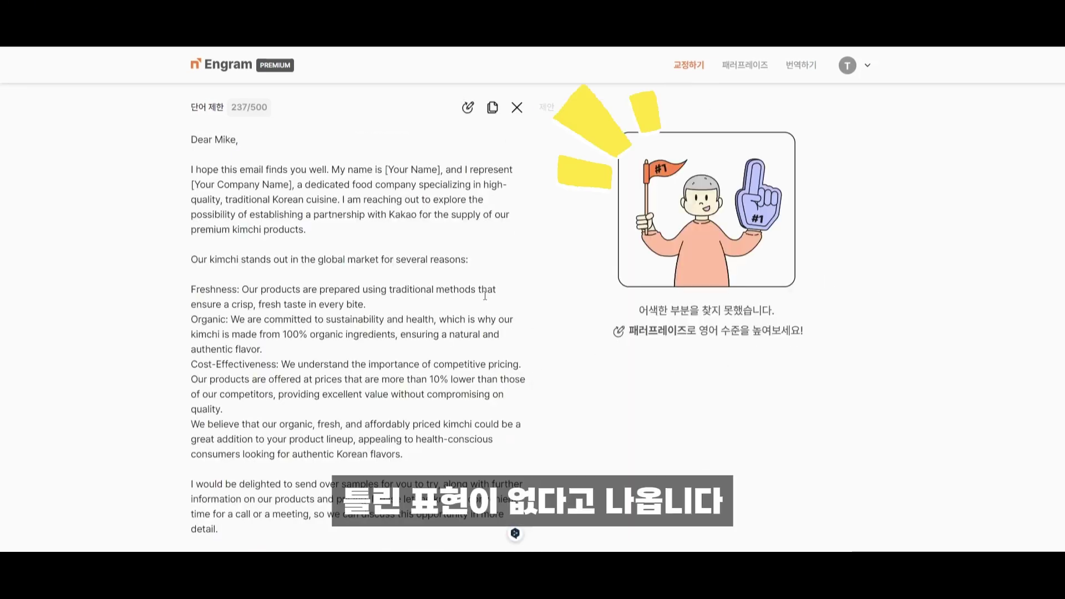
pyautogui.scroll(-2, 411, 346)
pyautogui.scroll(2, 541, 324)
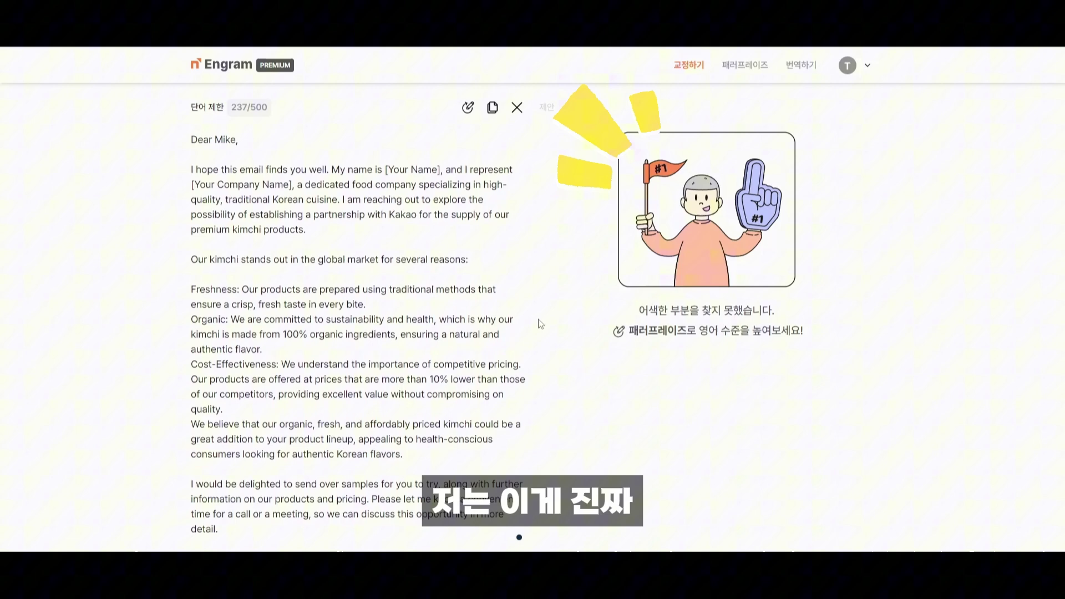
# Step: Put the same email into Engram's paraphrasing tool and paraphrase it in the standard (표준) style
pyautogui.click(746, 66)
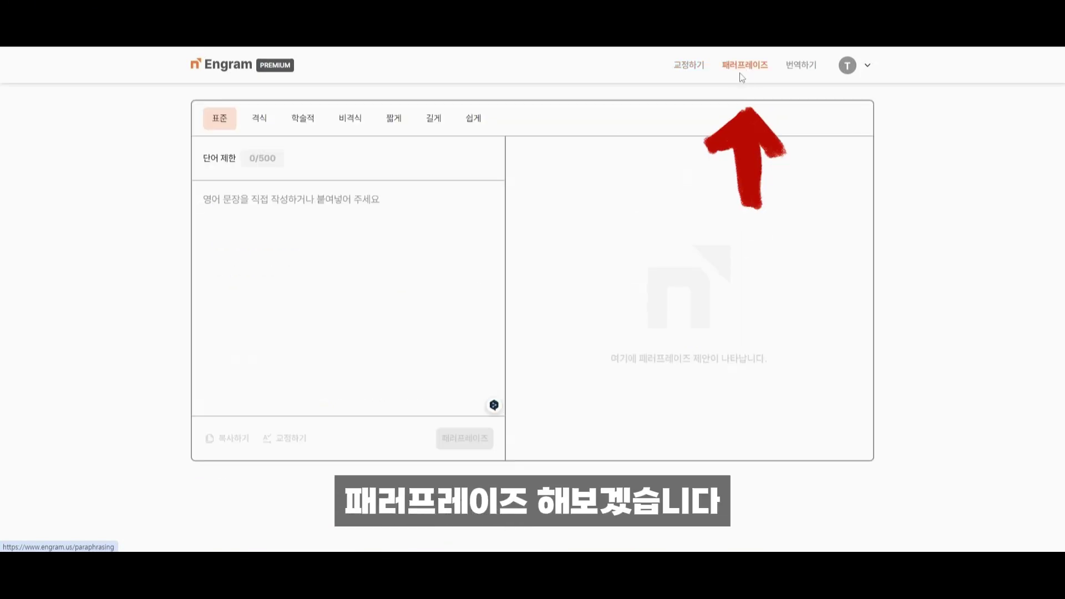
pyautogui.scroll(-5, 392, 390)
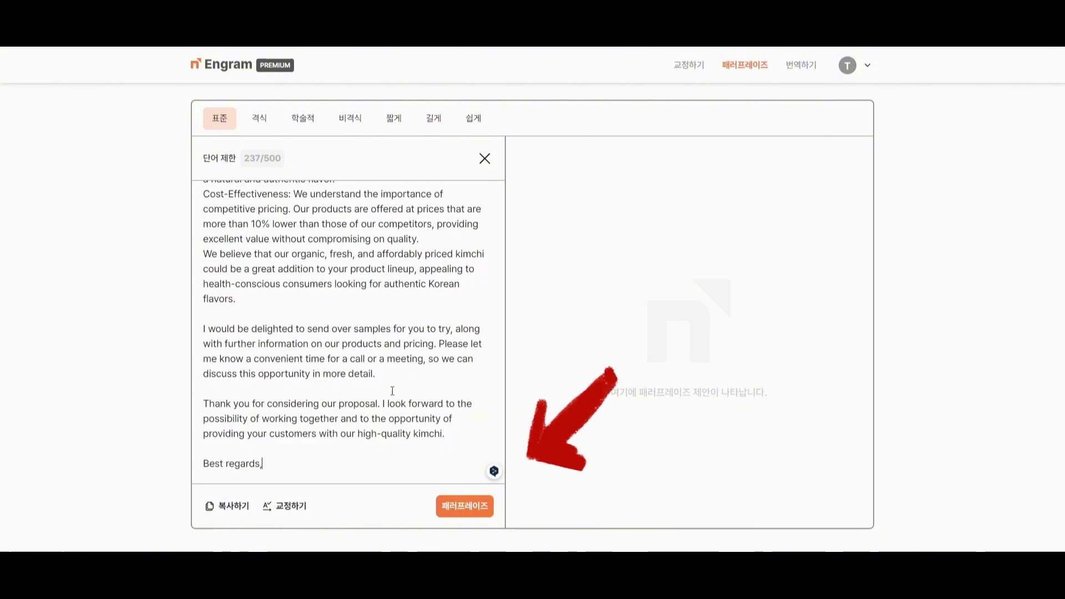
pyautogui.click(465, 507)
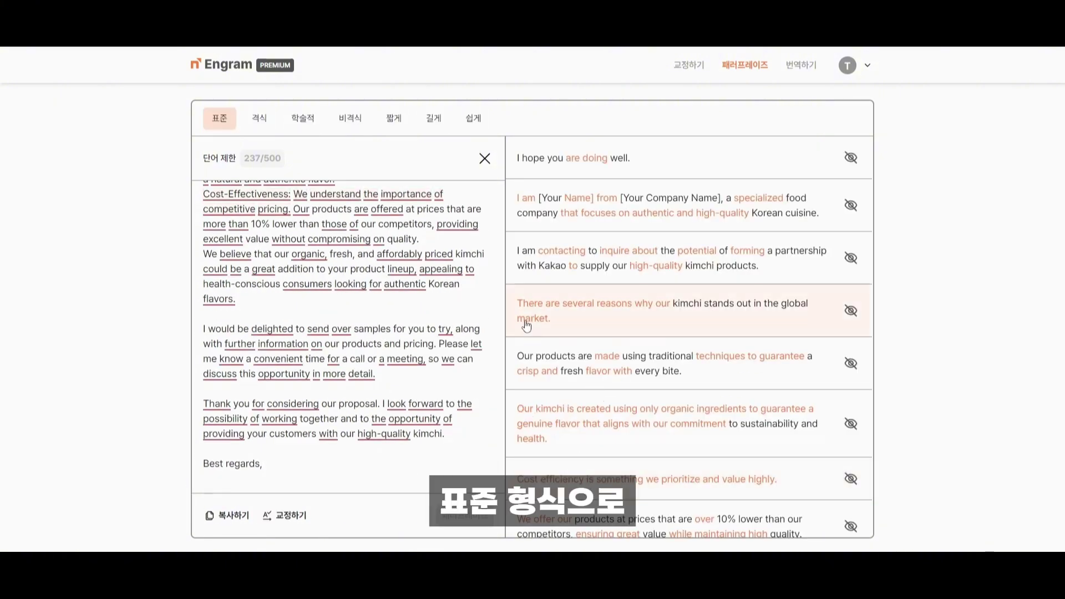
# Step: Apply the standard suggestions beginning "There are several reasons", "We think that our budget-friendly" and "We appreciate you" to the email
pyautogui.scroll(8, 373, 302)
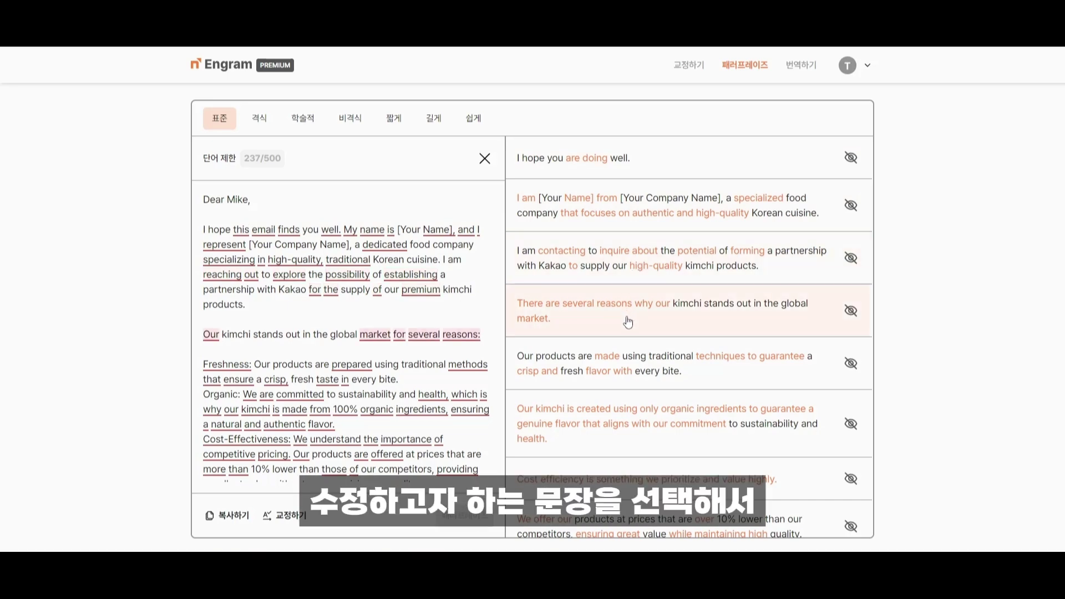
pyautogui.click(628, 322)
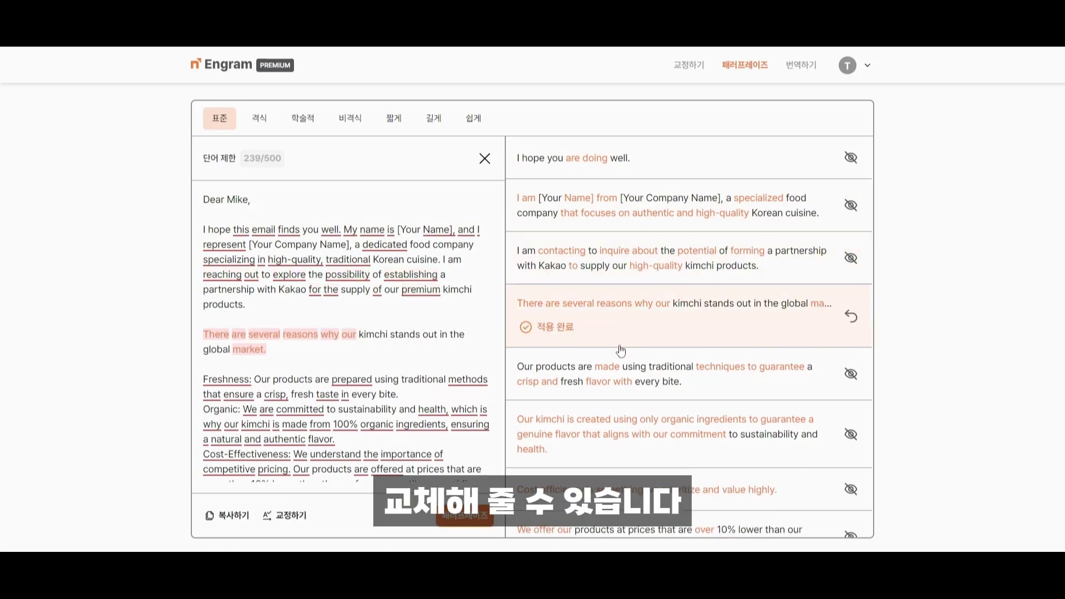
pyautogui.scroll(-2, 628, 333)
pyautogui.scroll(-1, 208, 360)
pyautogui.scroll(-2, 208, 361)
pyautogui.scroll(-2, 631, 380)
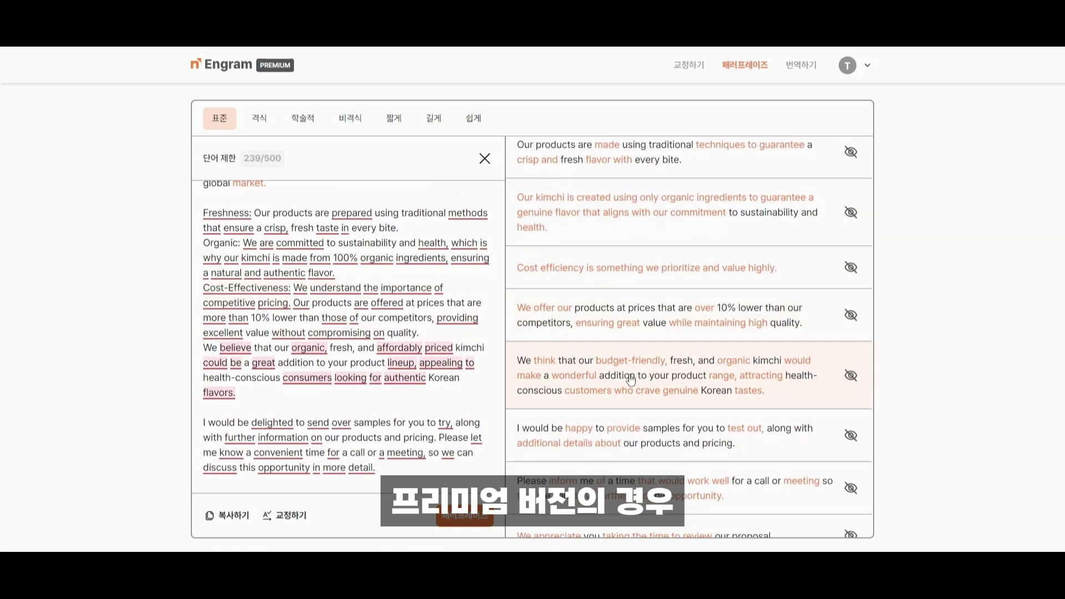
pyautogui.click(631, 380)
pyautogui.scroll(-1, 631, 378)
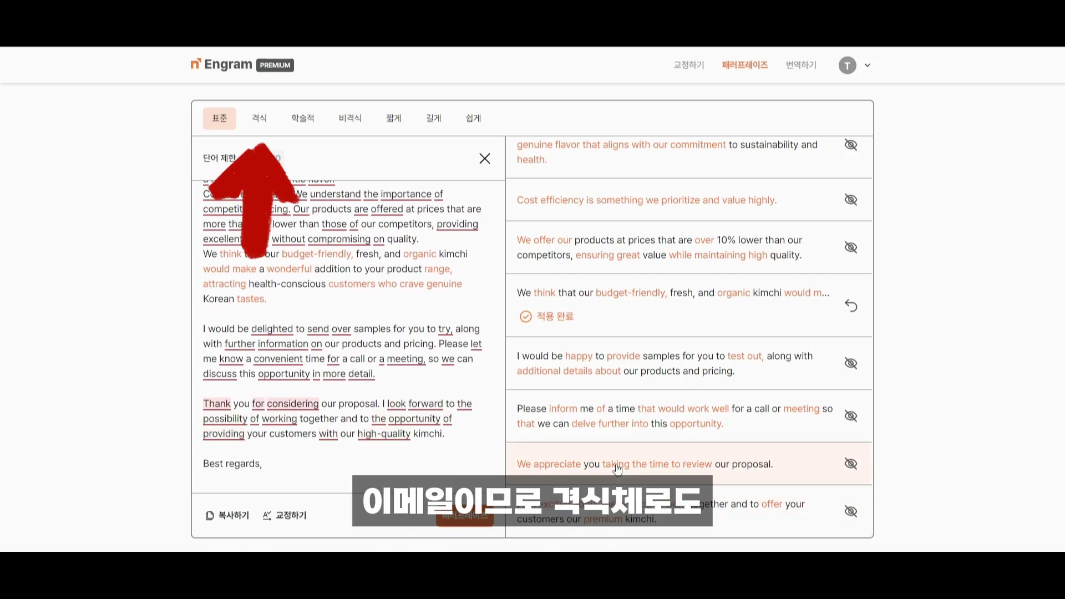
pyautogui.click(617, 470)
# Step: Paraphrase the email in the formal (격식) style and apply the suggestion "I trust this email reaches you in good health."
pyautogui.scroll(4, 655, 422)
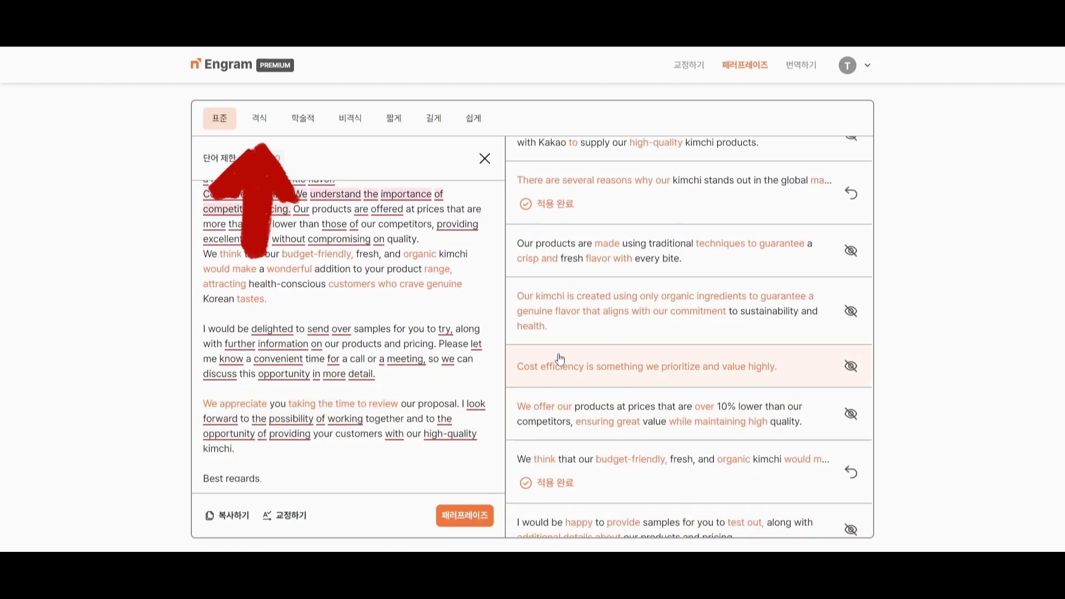
pyautogui.click(256, 122)
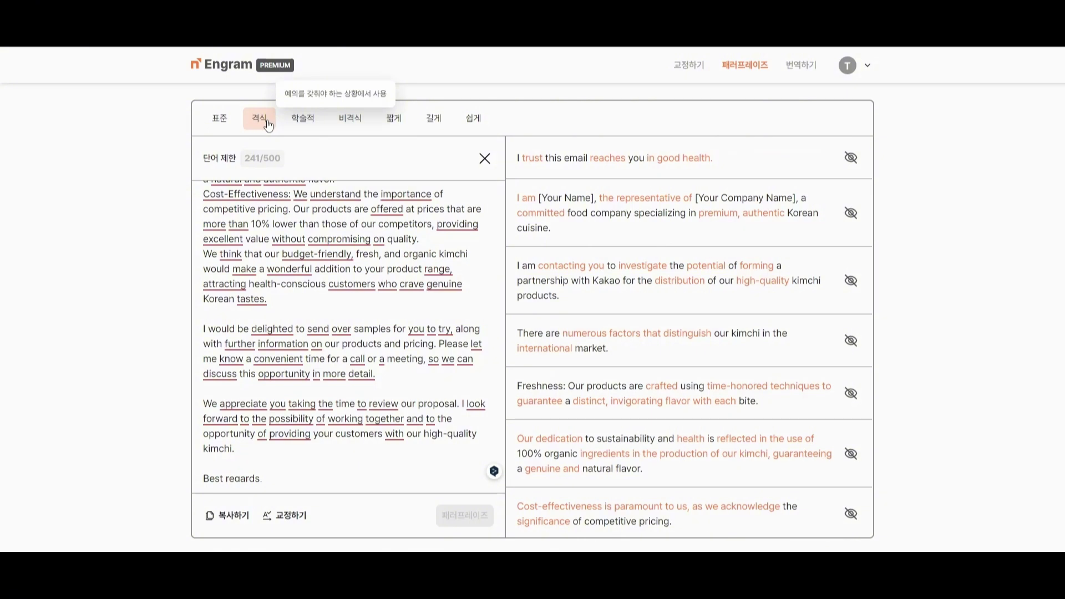
pyautogui.click(609, 168)
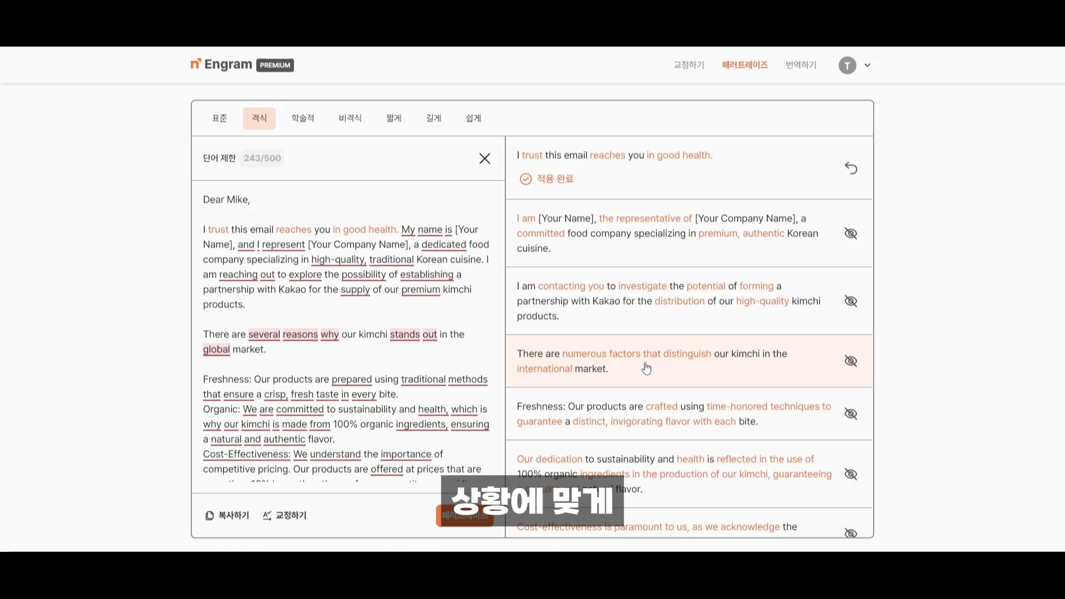
# Step: Apply the formal suggestion "There are numerous factors that distinguish our kimchi in the international market." to the email
pyautogui.click(619, 383)
pyautogui.scroll(-4, 612, 381)
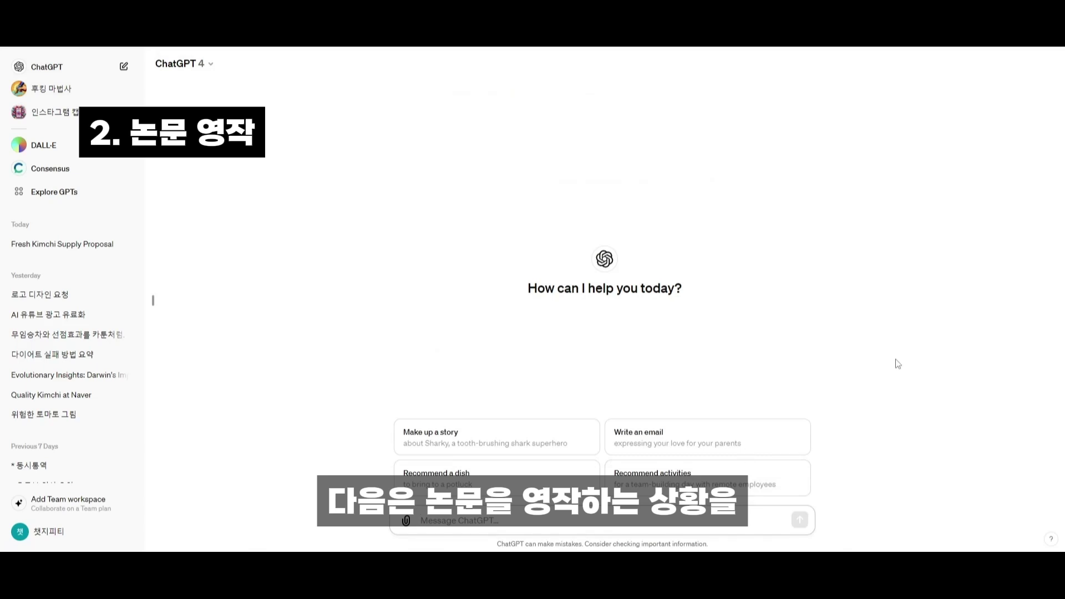
# Step: In a new ChatGPT chat, describe in Korean a study comparing 20 species by DNA SEQUENCING to research the evolutionary similarity of fish and humans
pyautogui.write('물고기와')
pyautogui.write(' 인간의 진화적 유사성을 연구하기 위')
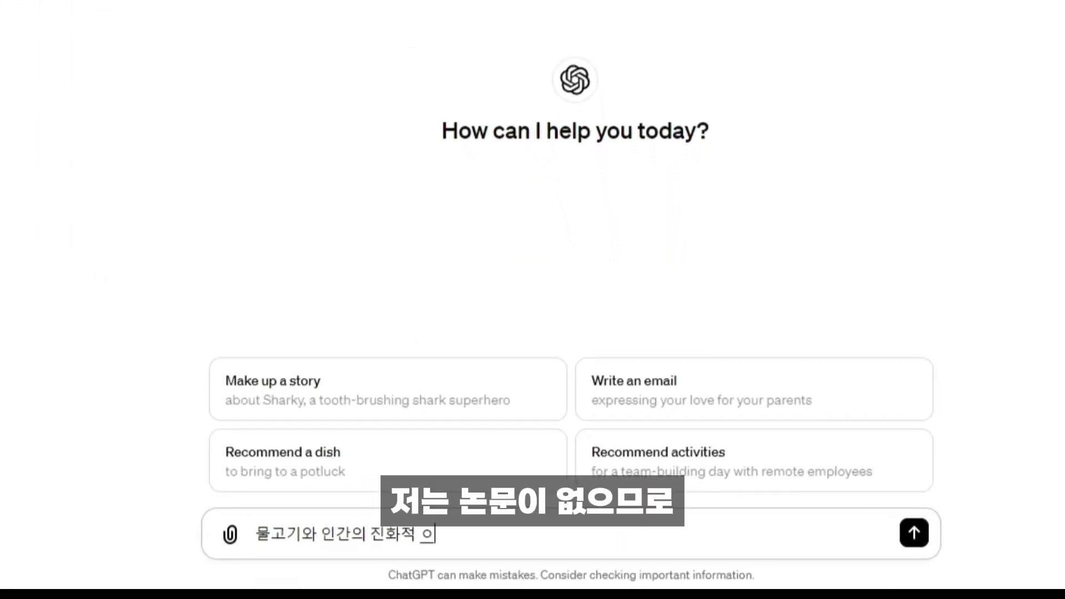
pyautogui.write('해,')
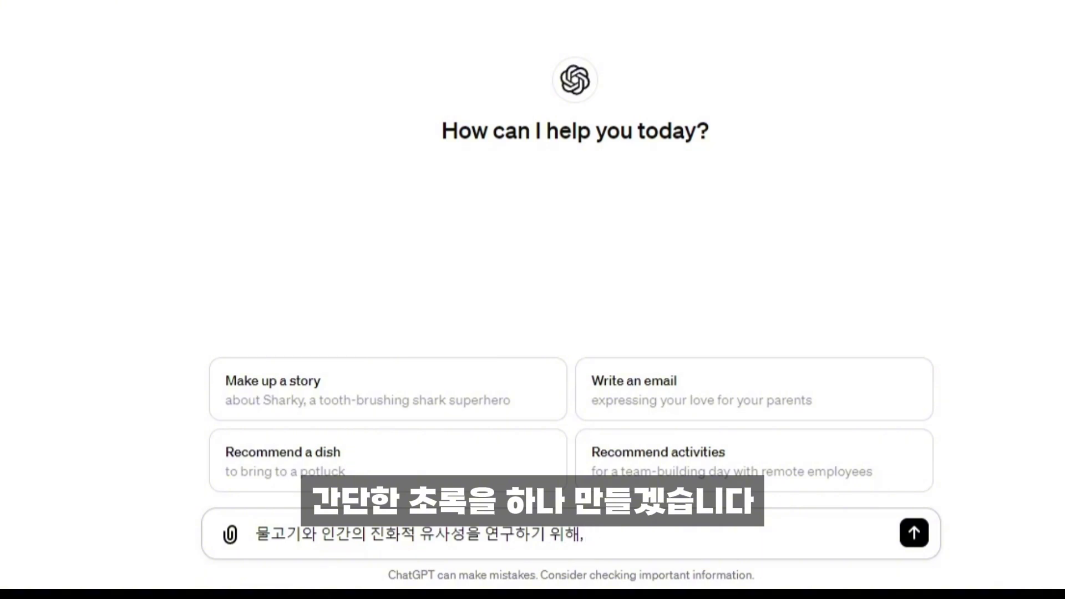
pyautogui.write(' DNA SEQUENCING을 이용')
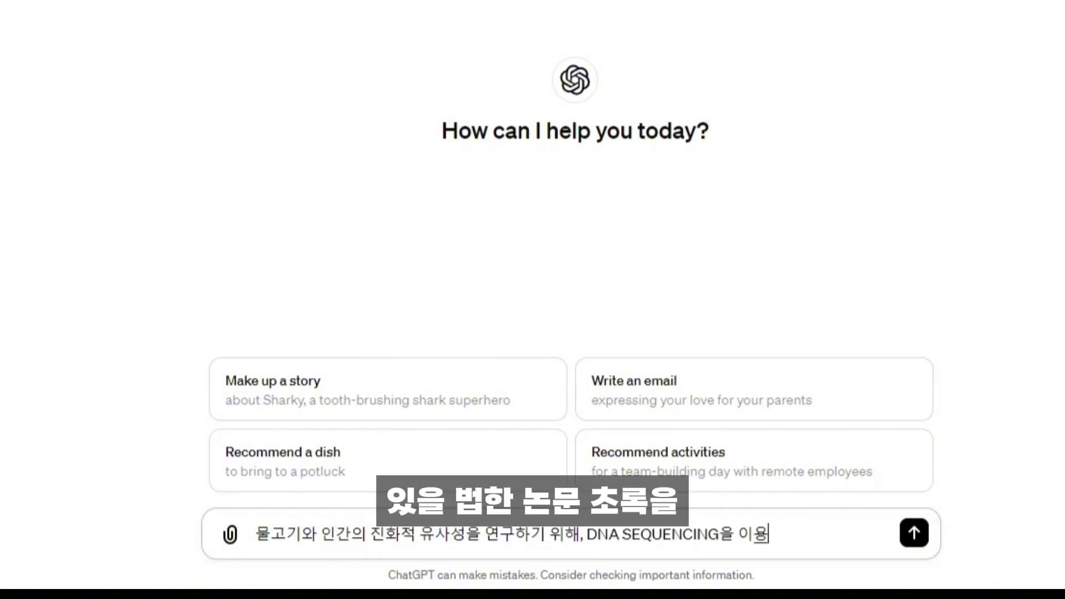
pyautogui.write('해서 20가지 종을 비교하는')
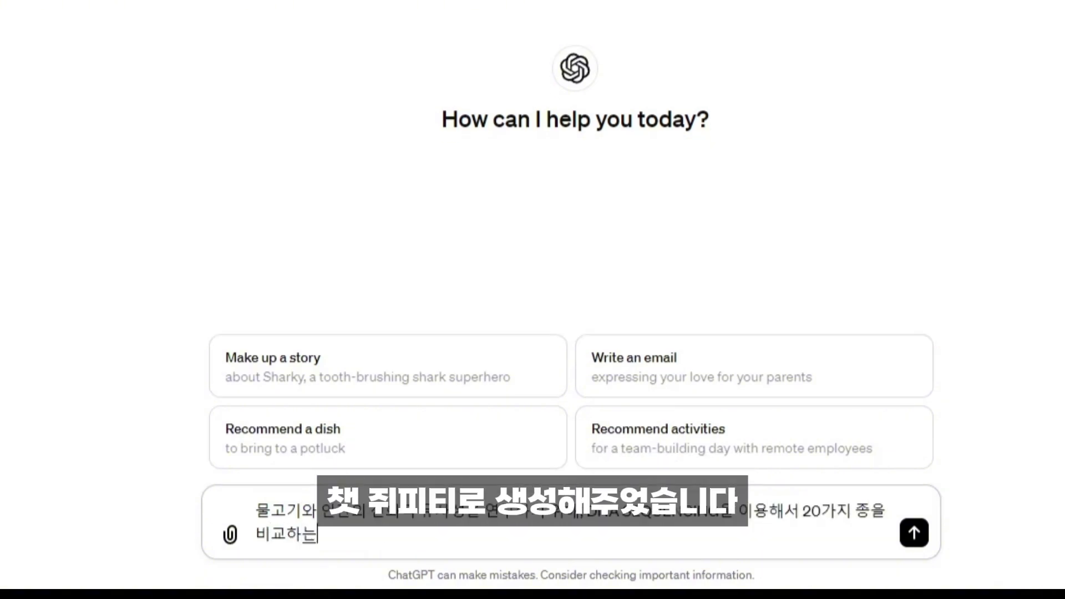
pyautogui.write(' 연구를 하고 있었다.')
# Step: Add a second line asking for this paper's abstract in English ("이 논문의 초록을 영어로 작성해") and send the prompt
pyautogui.hotkey('shift', 'Return')
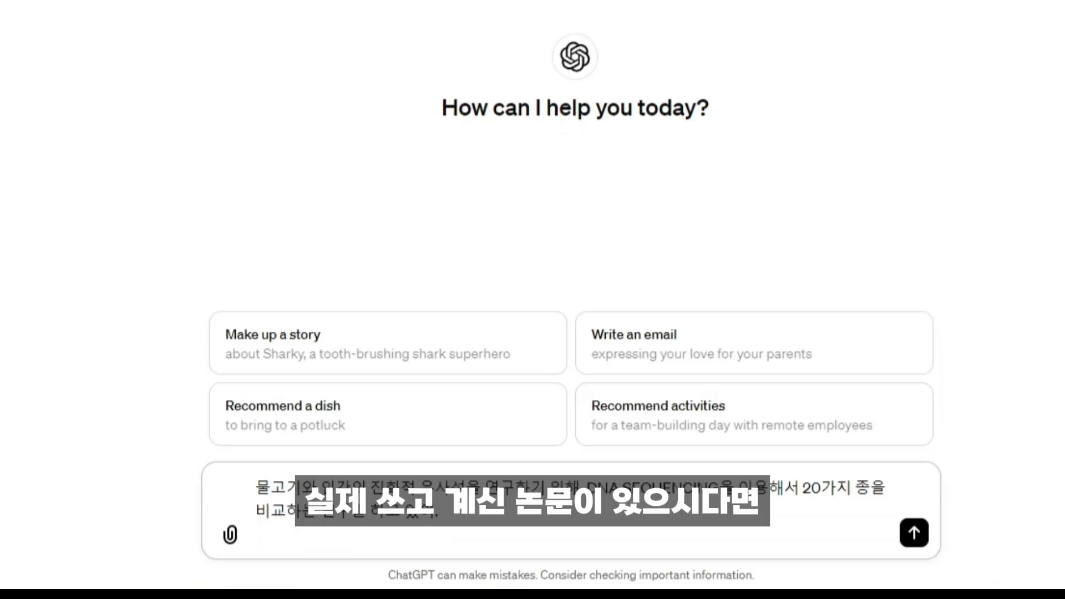
pyautogui.write('이 논문의 초록을 영어로 ㅈ')
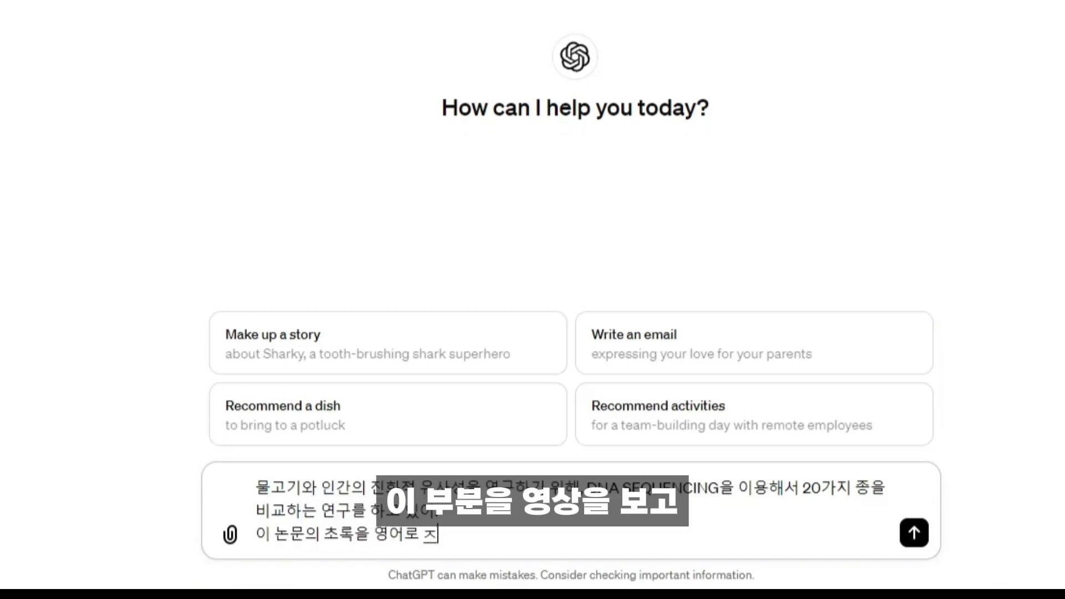
pyautogui.write(' 작성해')
pyautogui.press('Return')
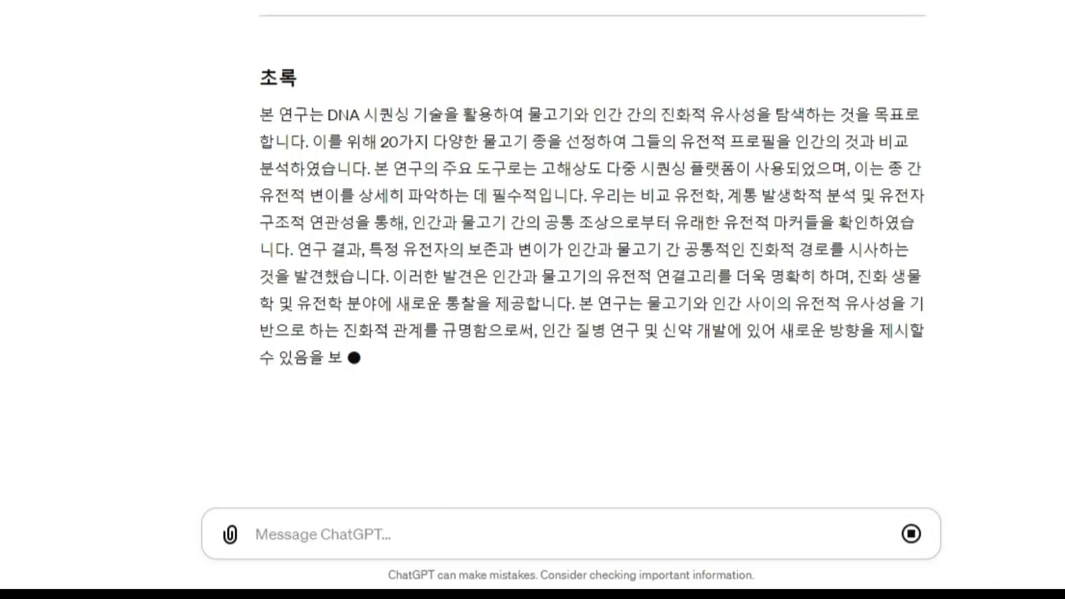
# Step: Copy the generated Korean abstract from ChatGPT and translate it into US English with Engram's translator
pyautogui.moveTo(445, 288); pyautogui.dragTo(251, 92)
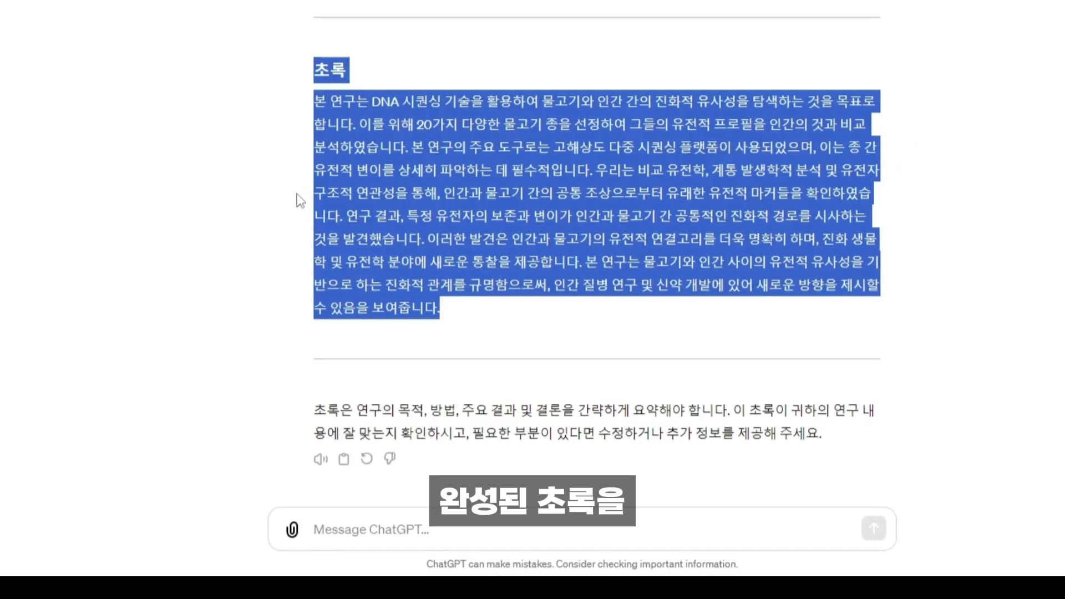
pyautogui.moveTo(358, 194); pyautogui.dragTo(362, 159)
pyautogui.hotkey('ctrl', 'c')
pyautogui.click(363, 160)
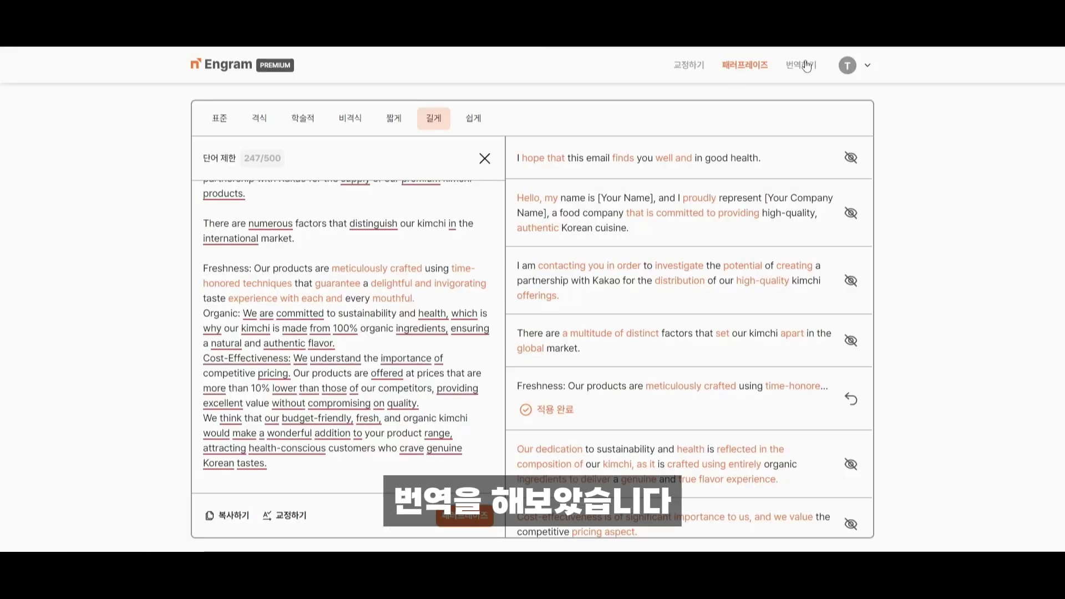
pyautogui.click(806, 66)
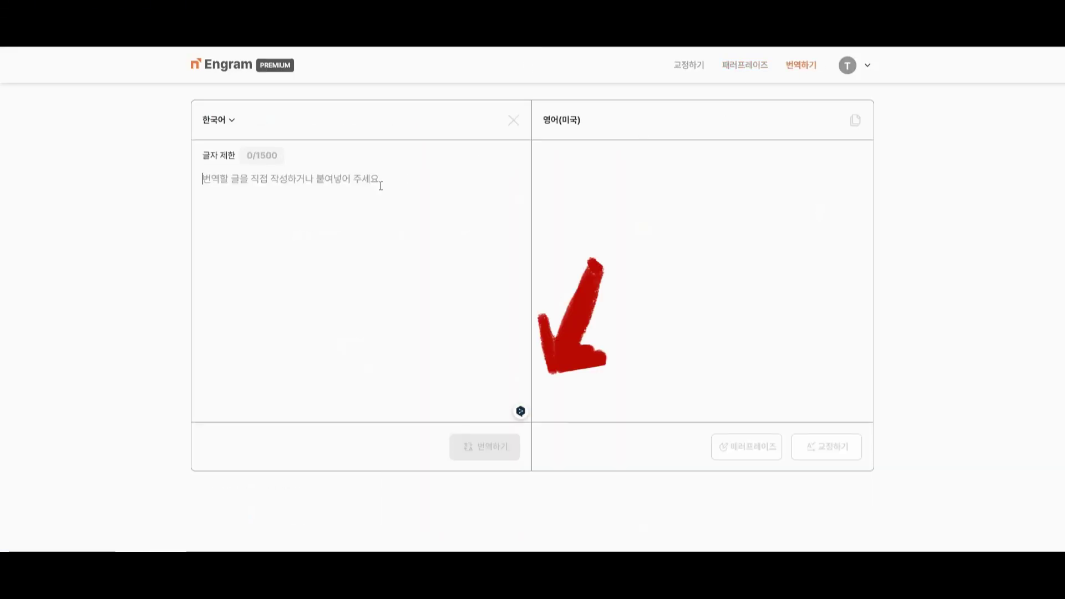
pyautogui.hotkey('ctrl', 'v')
pyautogui.click(516, 447)
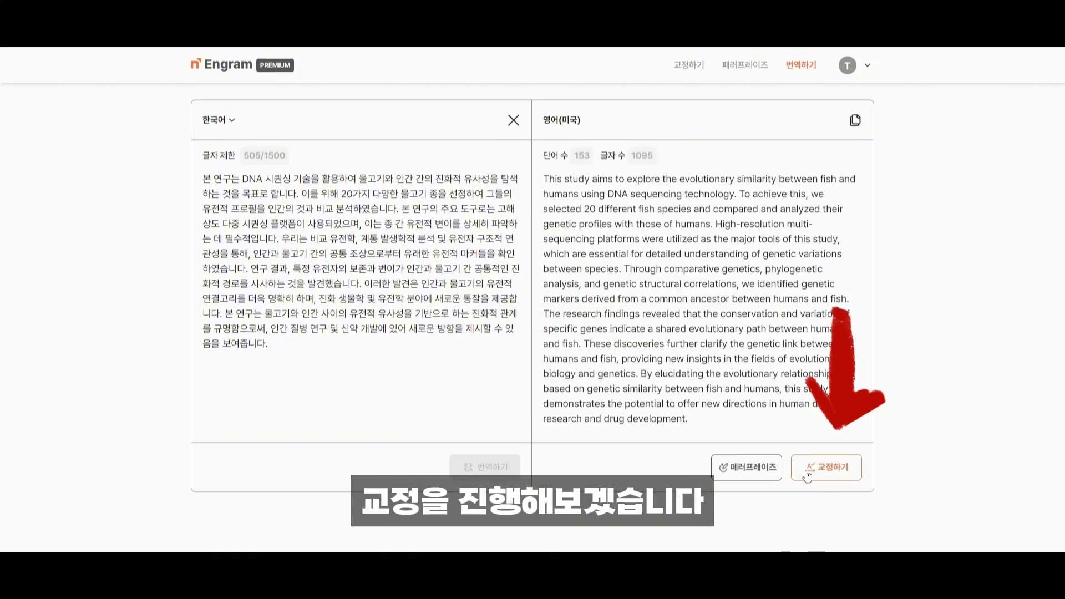
# Step: Proofread the translated abstract, expand the suggestion's examples and apply the correction "tools in this study" with "a detailed understanding"
pyautogui.click(809, 477)
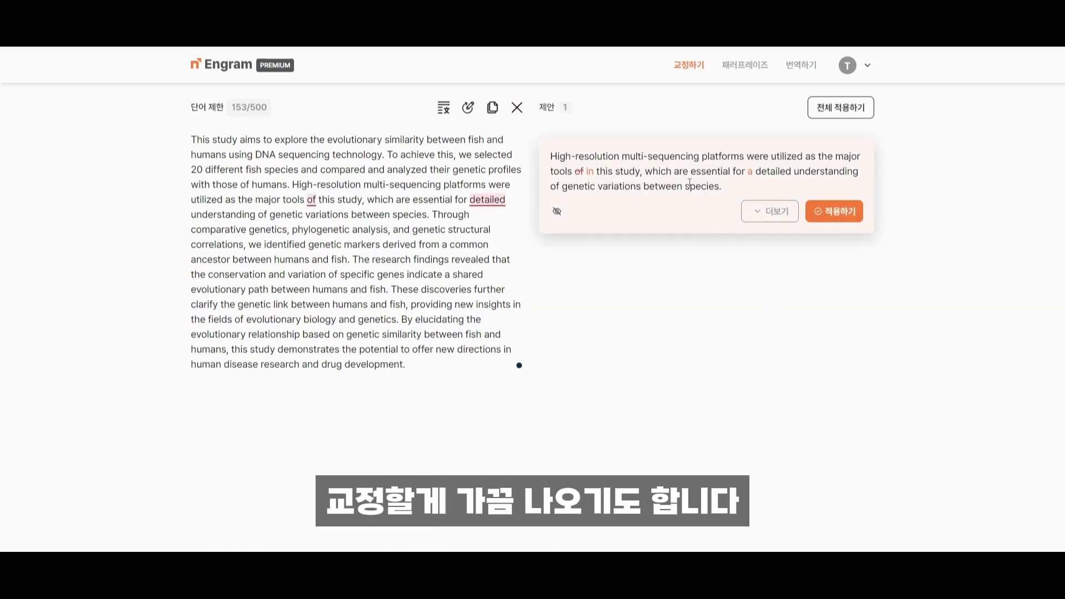
pyautogui.click(771, 214)
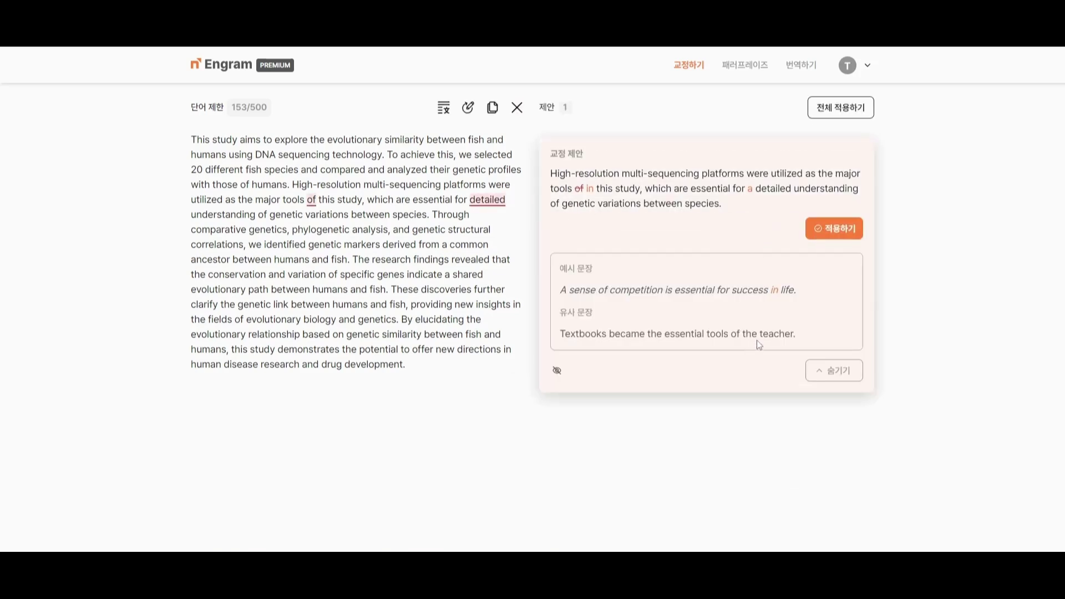
pyautogui.click(821, 230)
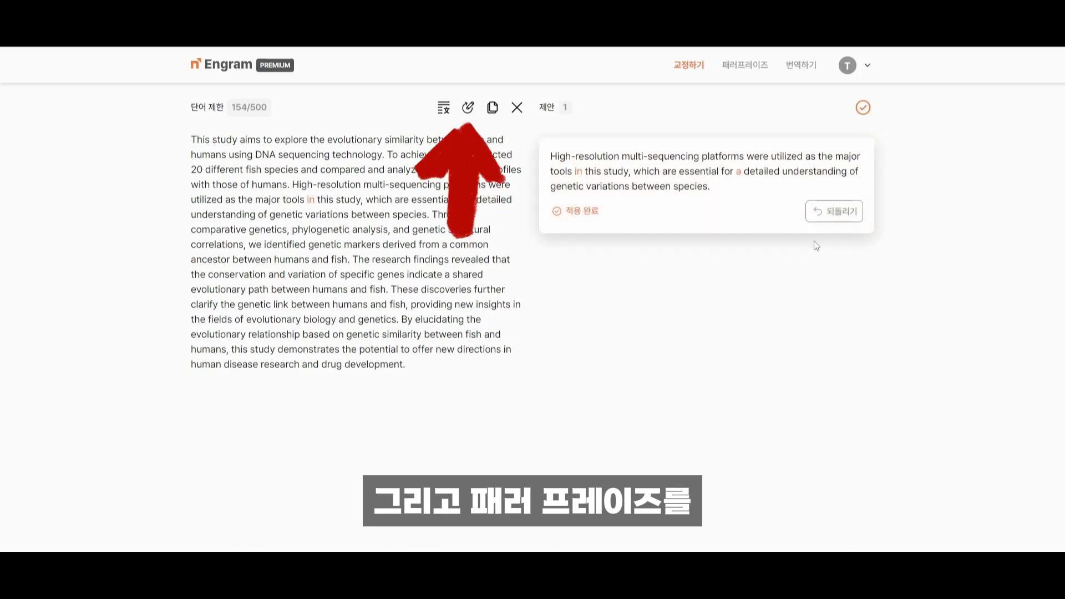
# Step: Send the corrected abstract to the paraphrasing tool and paraphrase it in the academic (학술적) style
pyautogui.click(468, 108)
pyautogui.click(312, 123)
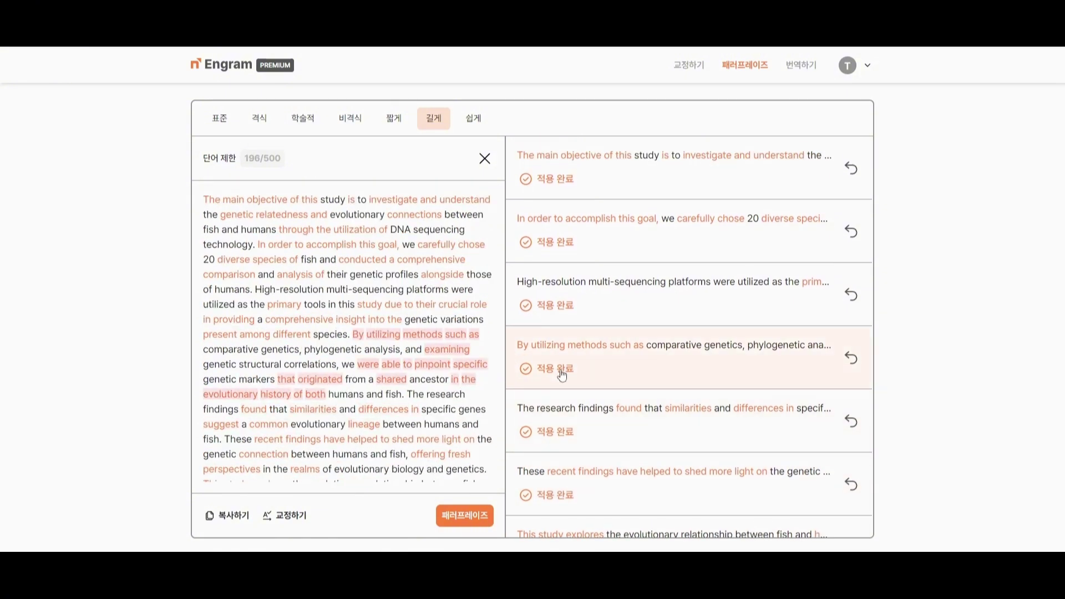
pyautogui.click(312, 122)
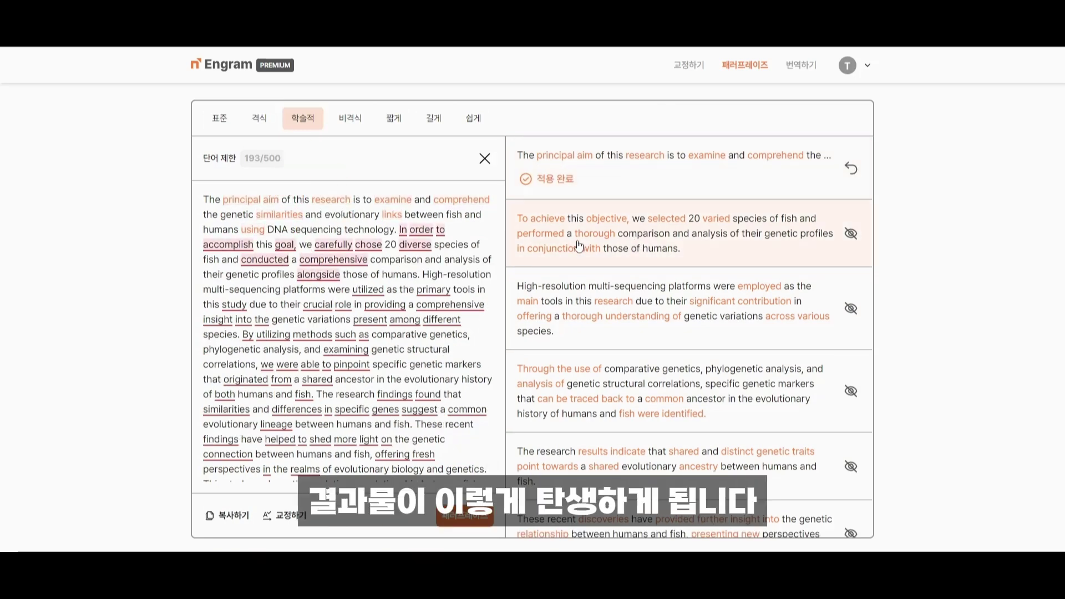
# Step: Apply the academic suggestions from "To achieve this objective" through "This study examines the evolutionary correlation" to the abstract
pyautogui.click(579, 246)
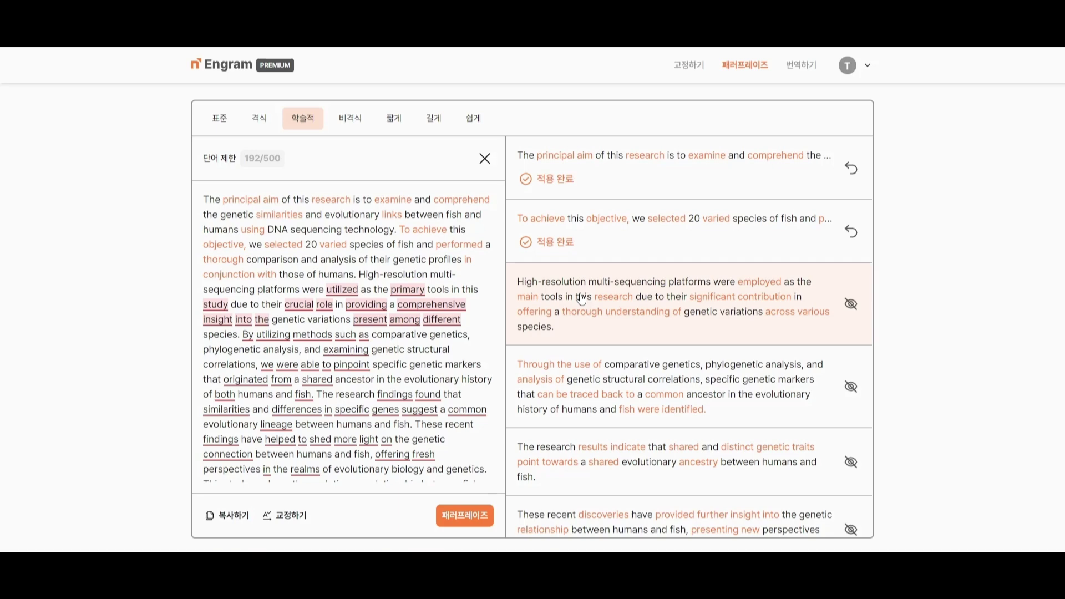
pyautogui.click(581, 300)
pyautogui.click(603, 370)
pyautogui.scroll(-1, 605, 388)
pyautogui.click(606, 382)
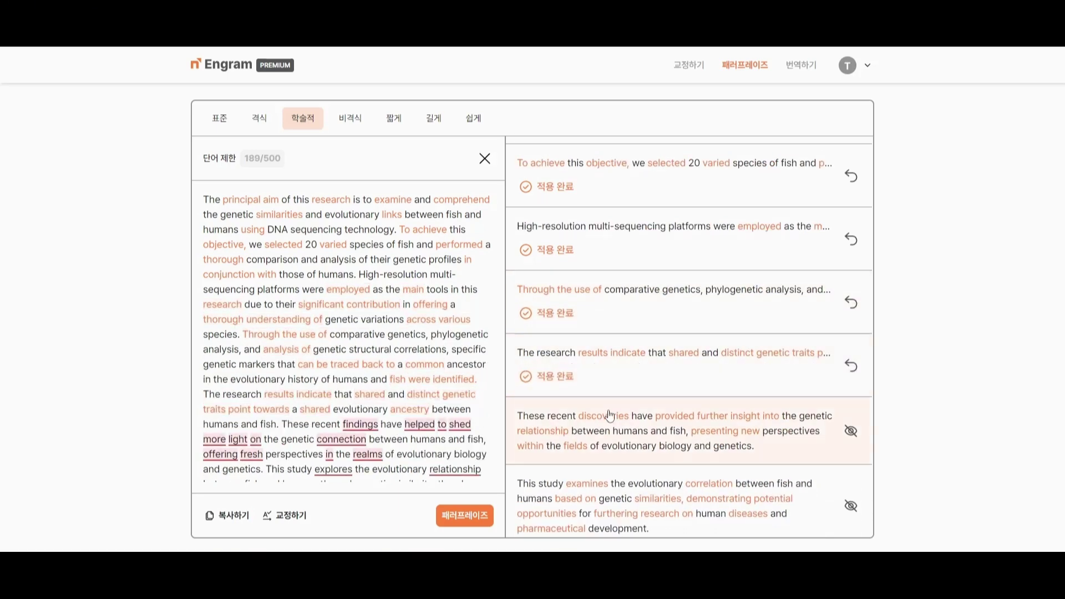
pyautogui.click(610, 416)
pyautogui.click(633, 488)
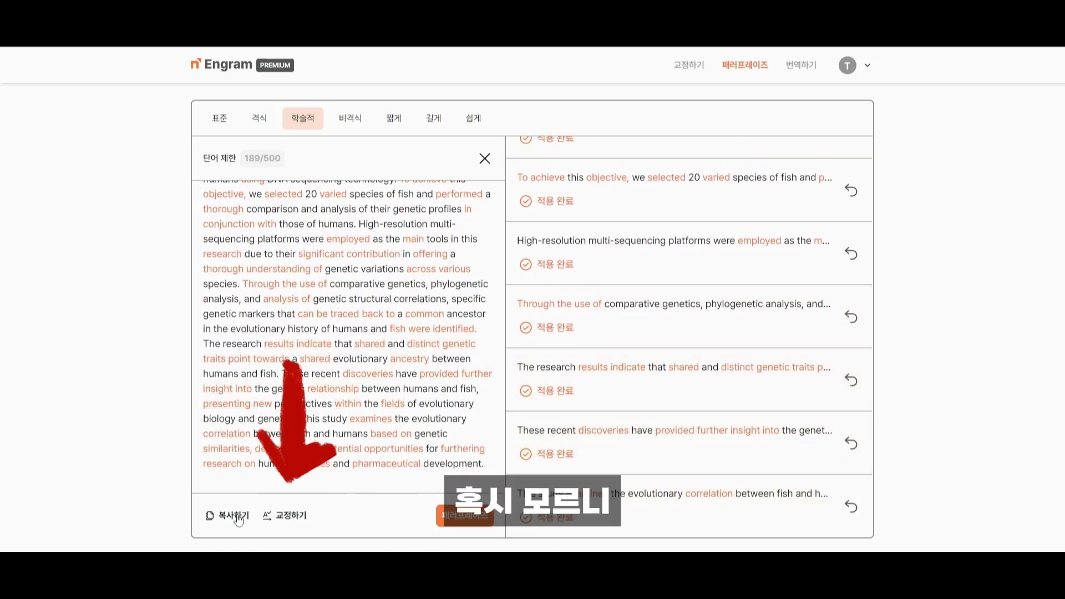
# Step: Proofread the paraphrased abstract, apply the corrections "providing a comprehensive" and "common", and copy the final text
pyautogui.click(284, 516)
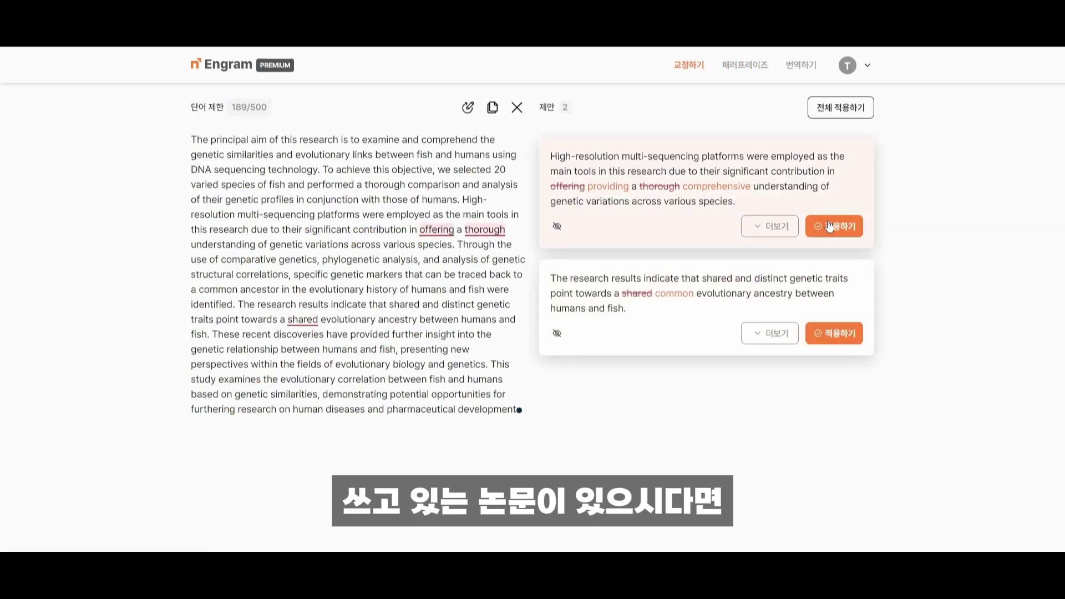
pyautogui.click(829, 226)
pyautogui.click(849, 339)
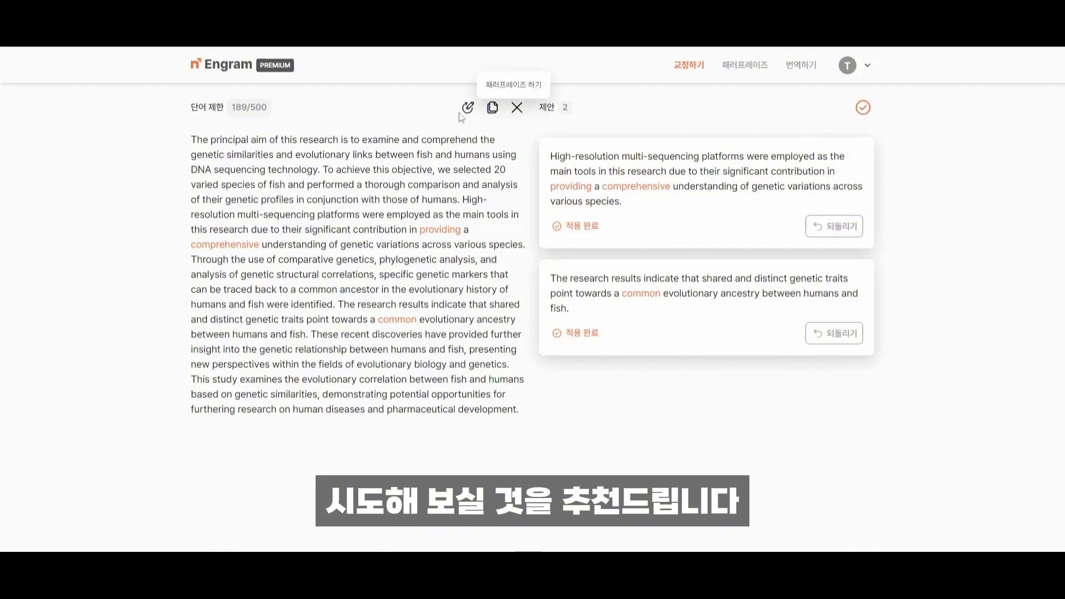
pyautogui.click(489, 111)
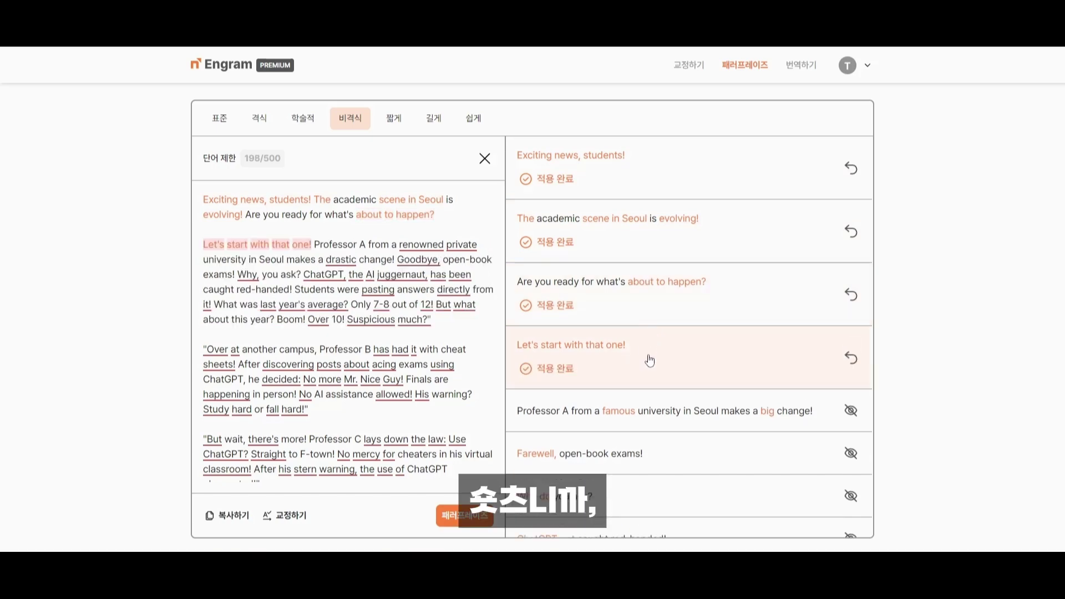
# Step: In the informal (비격식) paraphrase of the shorts script, apply the suggestions from "Professor A from a famous university" through "Why do you ask?"
pyautogui.scroll(-2, 660, 333)
pyautogui.click(676, 257)
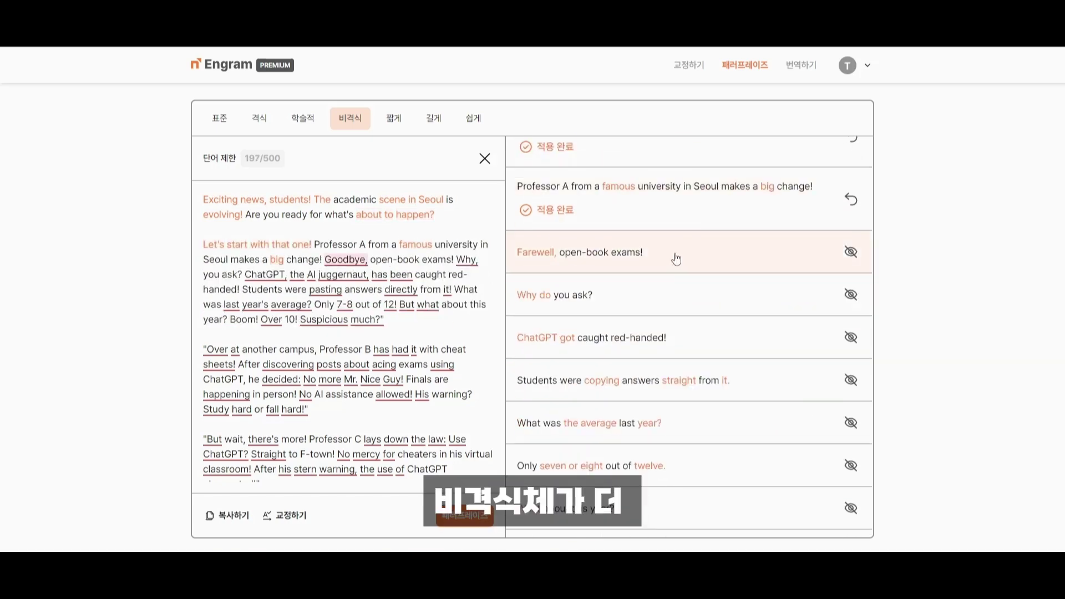
pyautogui.click(658, 305)
pyautogui.click(659, 316)
pyautogui.click(570, 276)
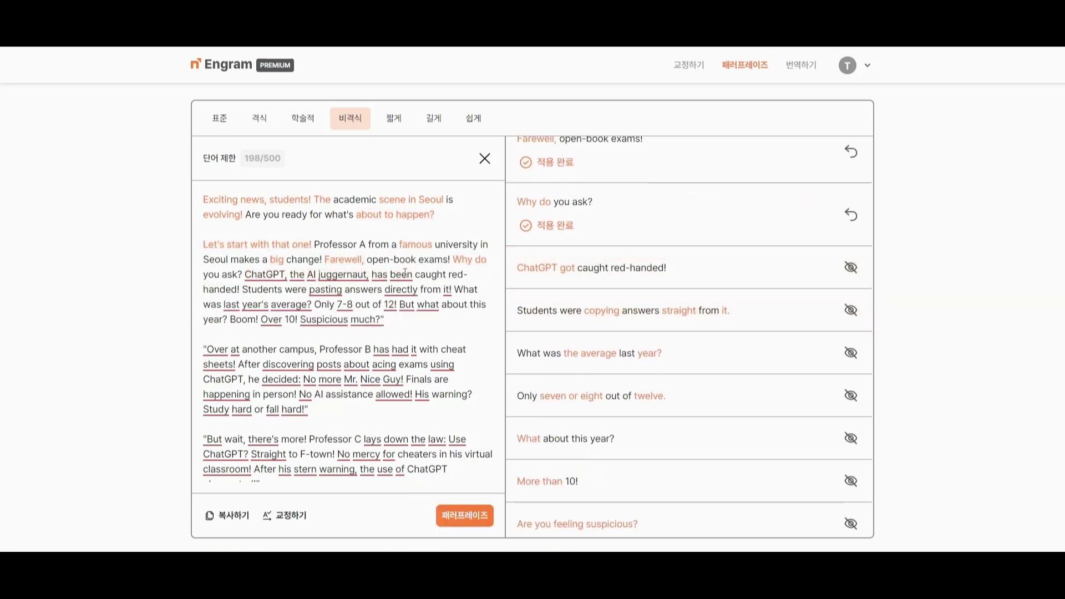
# Step: Apply the informal suggestions from "ChatGPT got caught red-handed!" through "More than 10!" to the script
pyautogui.click(648, 269)
pyautogui.click(637, 333)
pyautogui.click(638, 339)
pyautogui.click(654, 347)
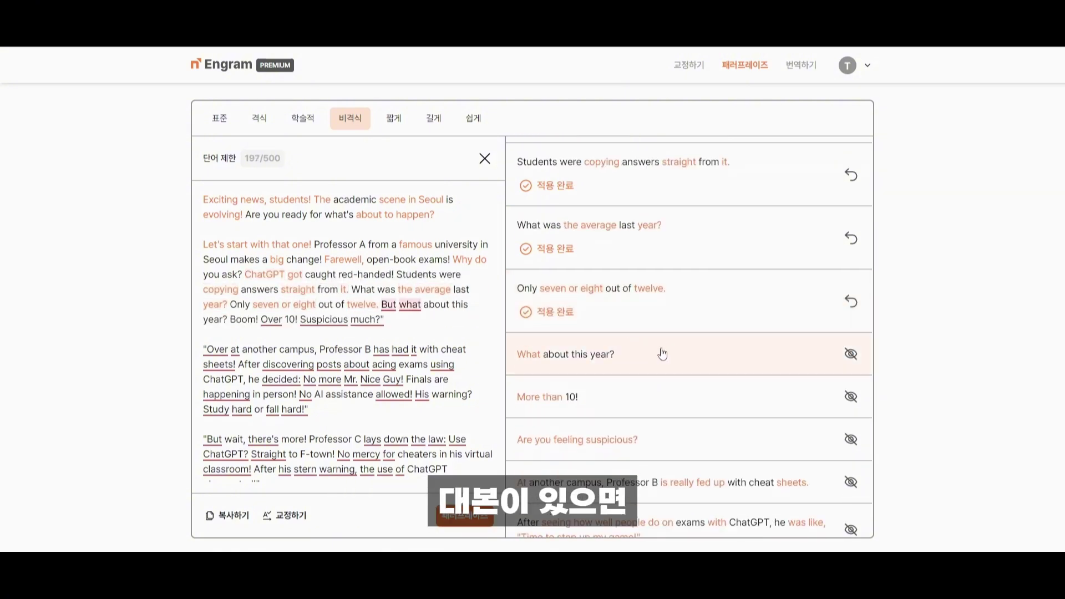
pyautogui.click(662, 354)
pyautogui.click(691, 322)
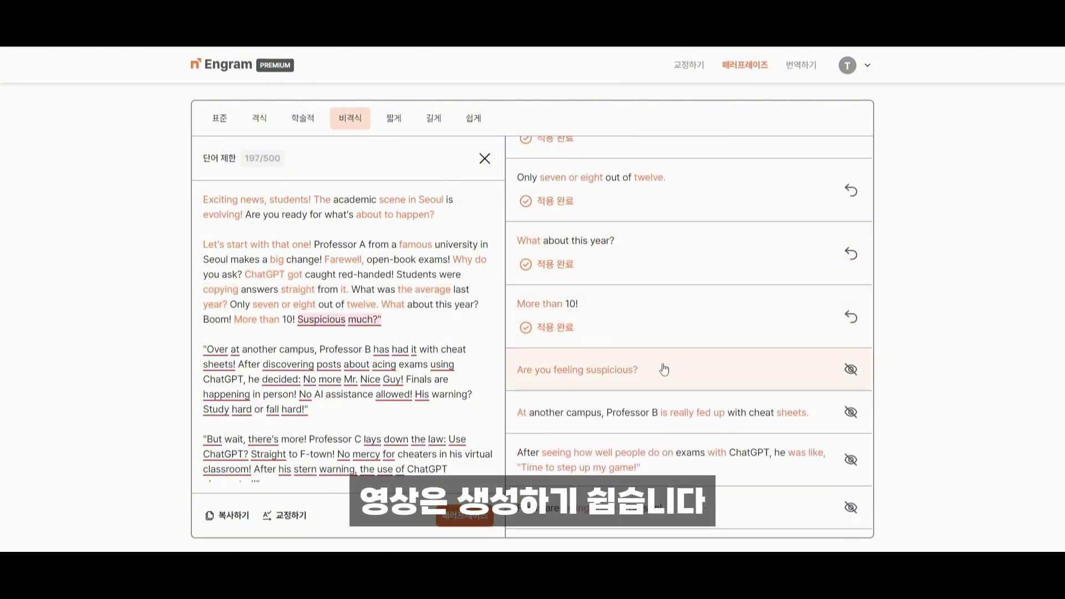
# Step: Apply the informal suggestions from "Are you feeling suspicious?" through "Put in the effort or face the consequences!" to the script
pyautogui.click(665, 369)
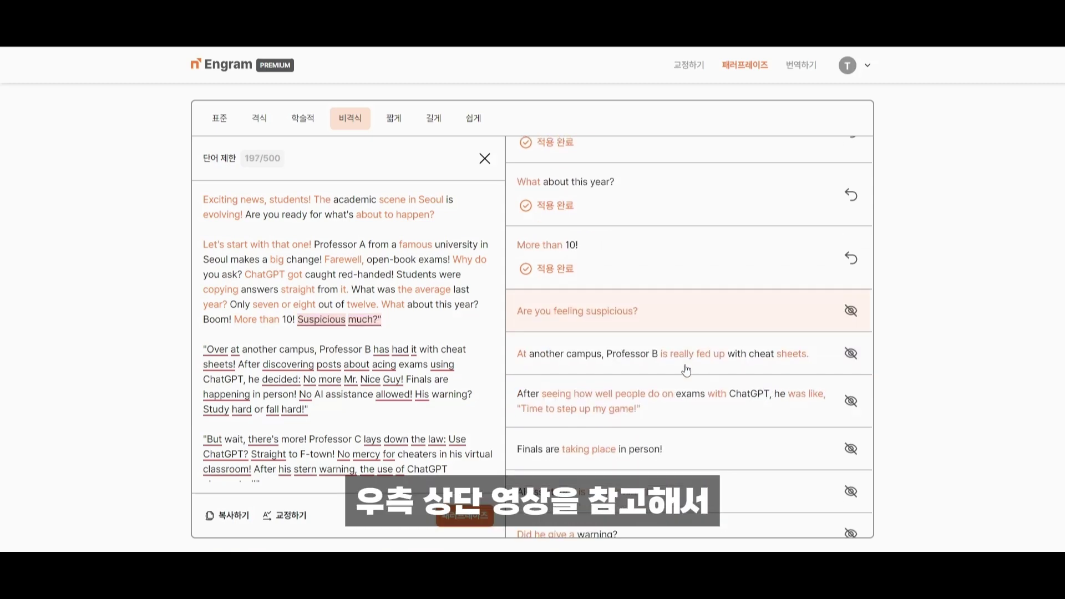
pyautogui.click(678, 349)
pyautogui.click(682, 333)
pyautogui.click(665, 344)
pyautogui.click(653, 356)
pyautogui.click(638, 410)
pyautogui.click(632, 415)
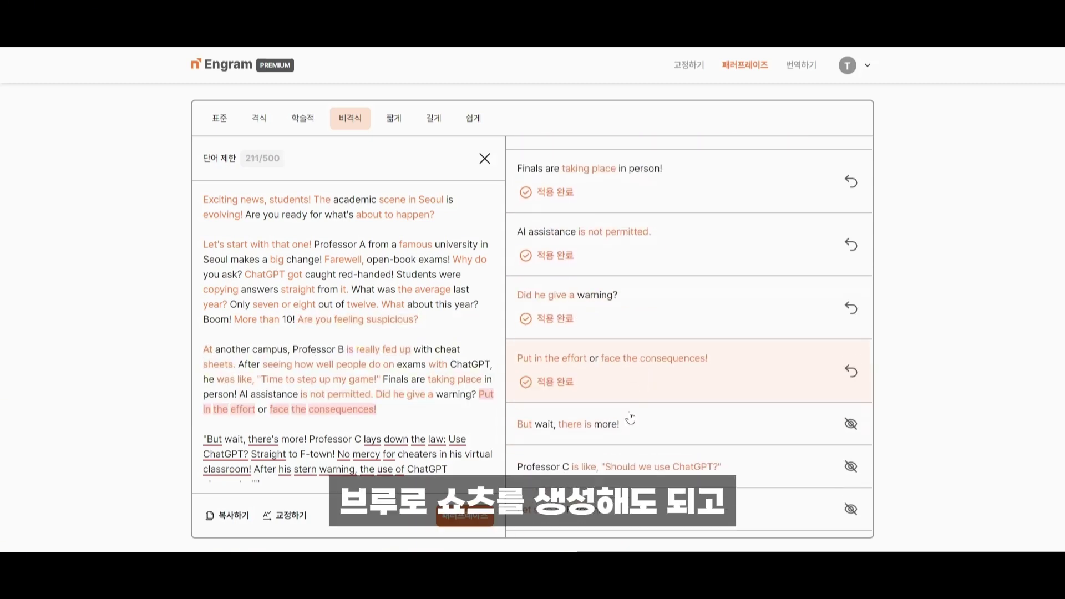
# Step: Apply the informal suggestions from "But wait, there is more!" through "What do you think, everyone?" to finish the script
pyautogui.click(635, 411)
pyautogui.click(637, 406)
pyautogui.click(622, 417)
pyautogui.click(614, 425)
pyautogui.click(614, 430)
pyautogui.click(613, 437)
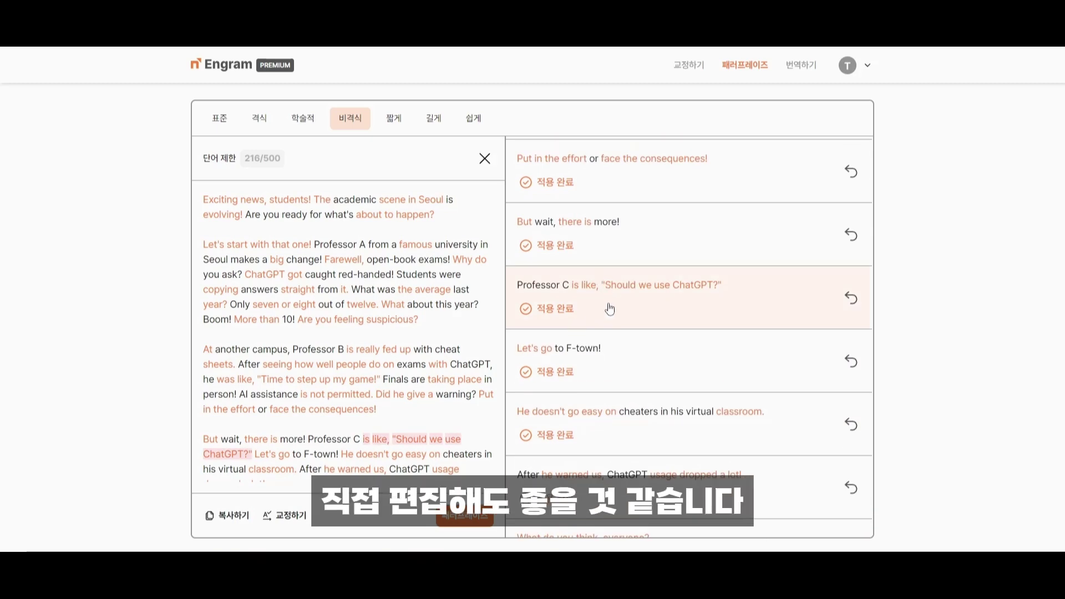
pyautogui.click(611, 477)
pyautogui.scroll(-1, 750, 424)
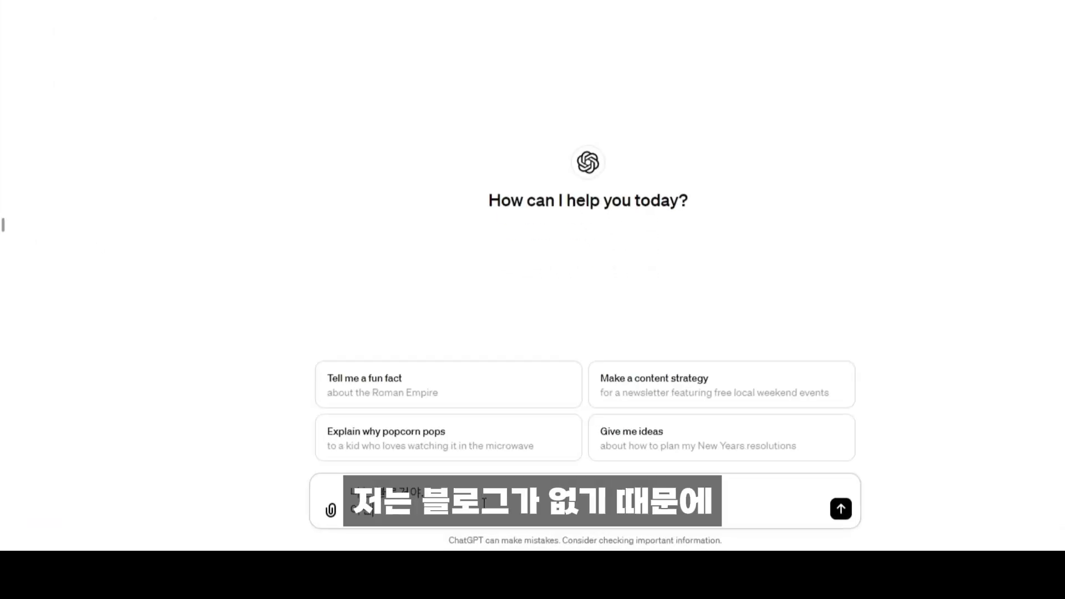
# Step: Tell ChatGPT in Korean that you are a blogger wanting to write a short post about the book 사피엔스
pyautogui.write('에 사피엔스 라는 책을 주제로 째')
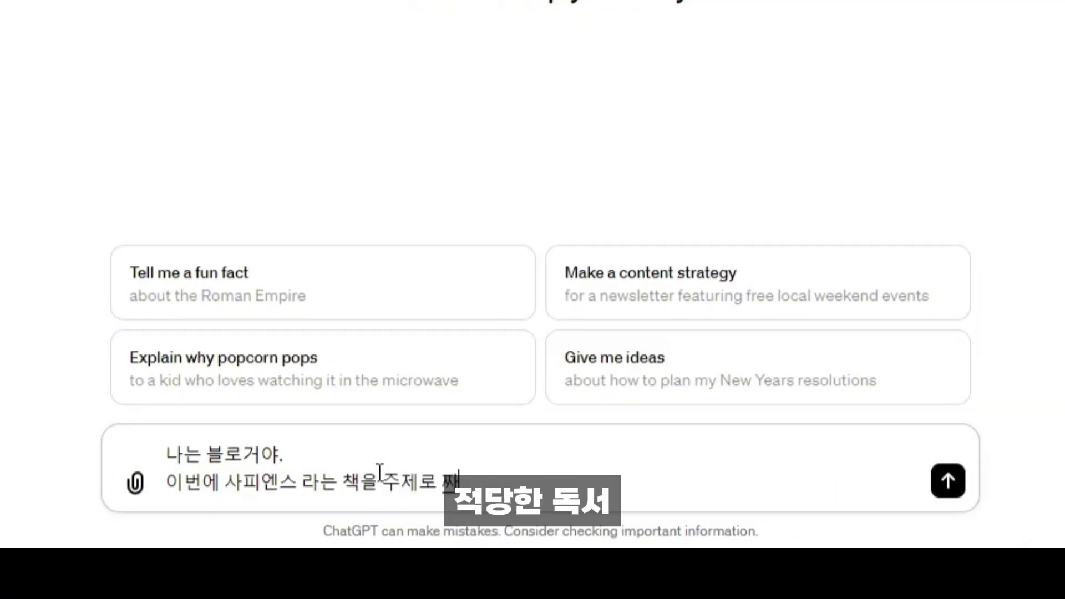
pyautogui.write('은 글을 쓰고 시ㅍ어')
pyautogui.press('Return')
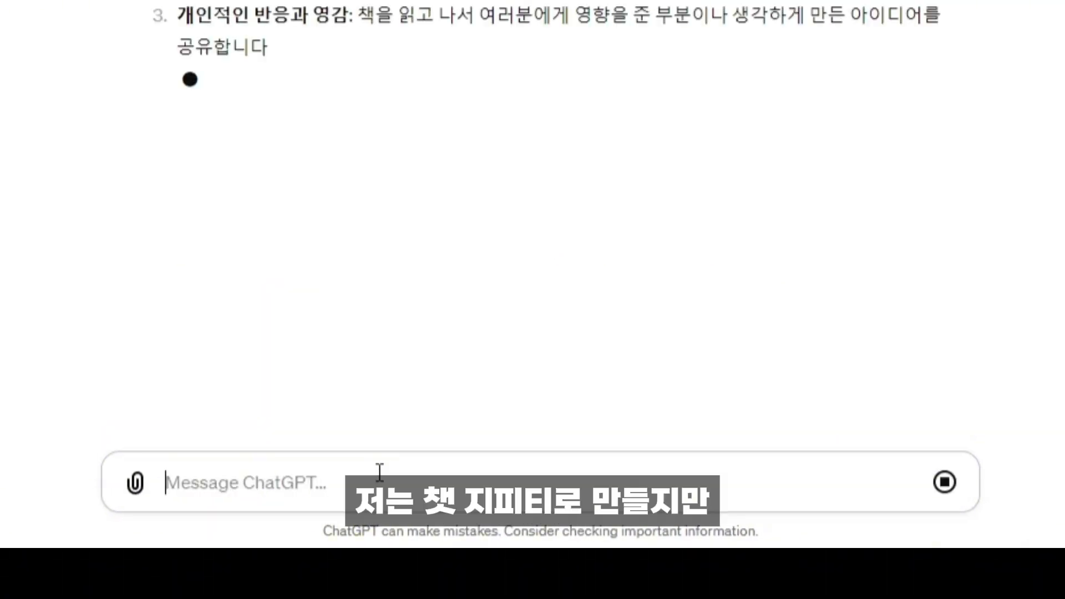
# Step: Ask ChatGPT to write the Sapiens post with the prompt "'주요 내용 요약'으로 작성해줘"
pyautogui.write('주요 내용 요약해')
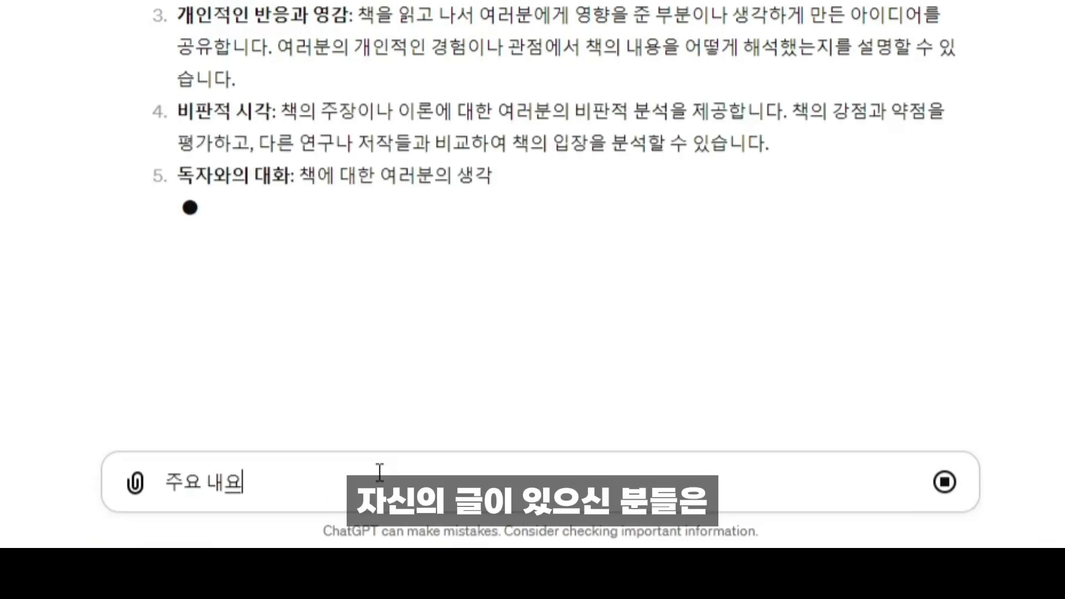
pyautogui.press('BackSpace')
pyautogui.press('BackSpace')
pyautogui.press('Home')
pyautogui.write("'")
pyautogui.press('End')
pyautogui.write("'으로 작성해줘")
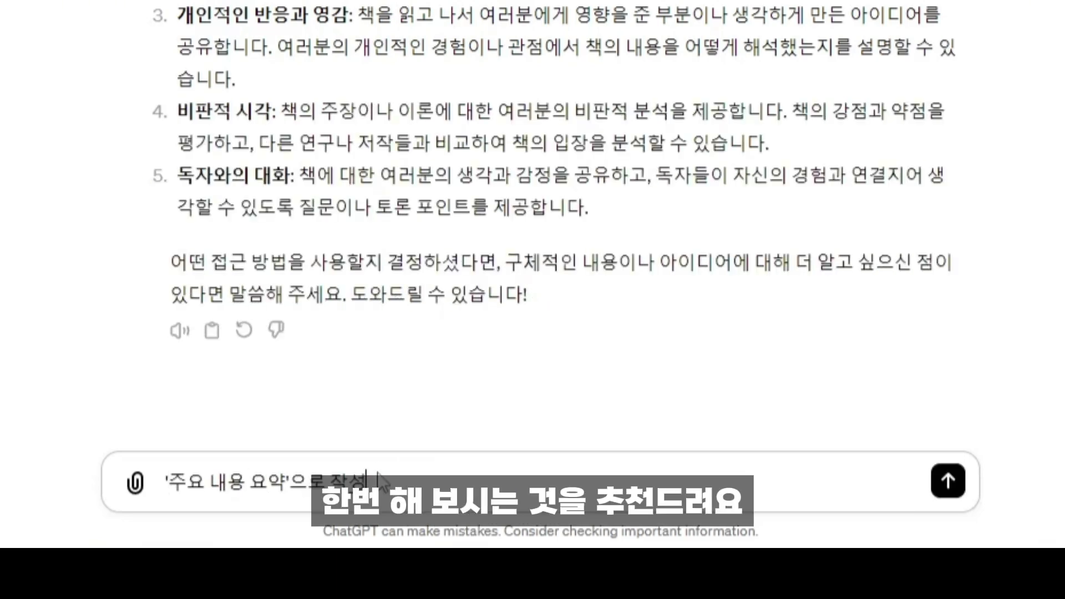
pyautogui.press('Return')
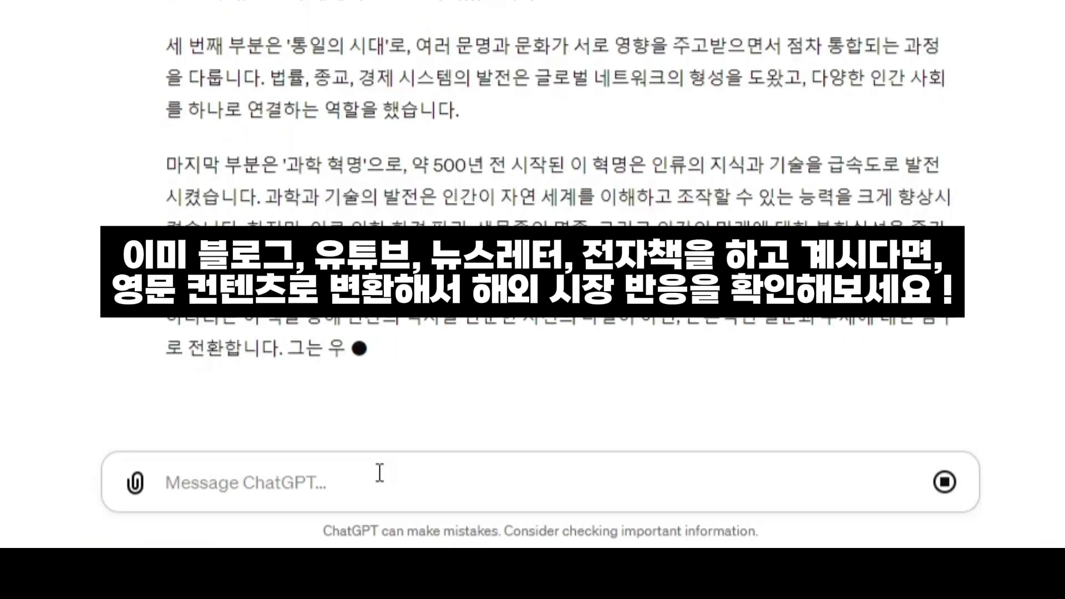
# Step: Copy ChatGPT's Korean Sapiens summary, switch to Engram's translator and translate it into US English
pyautogui.moveTo(395, 445); pyautogui.dragTo(5, 226)
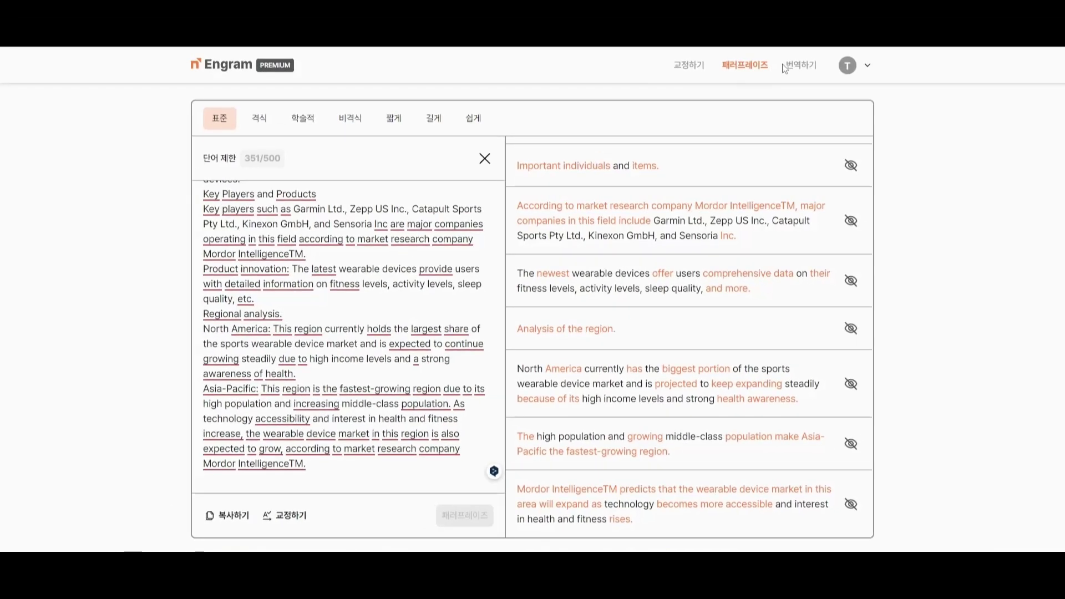
pyautogui.click(785, 68)
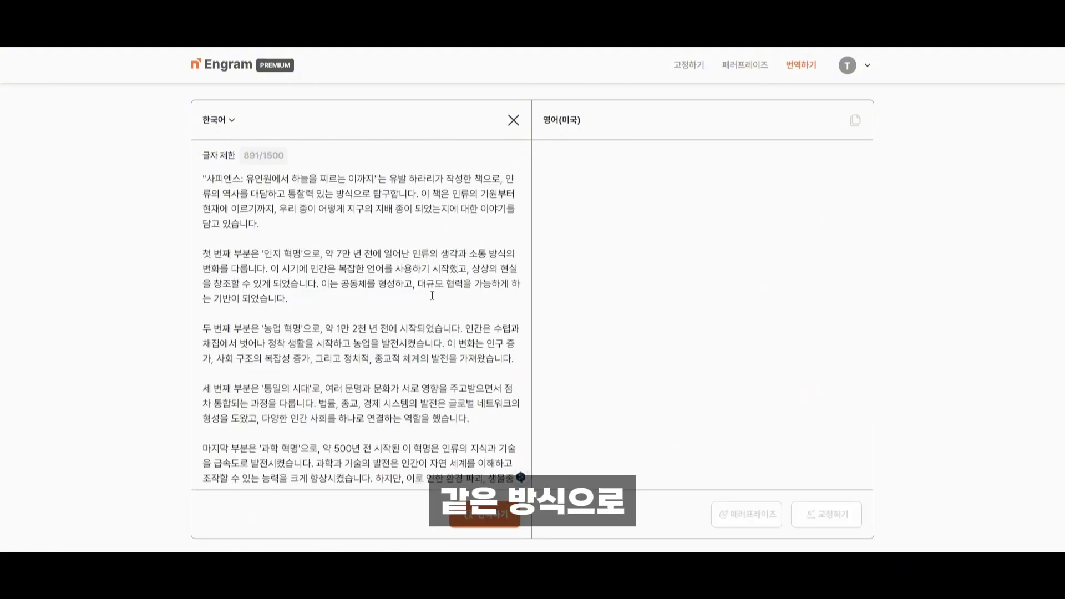
pyautogui.click(485, 515)
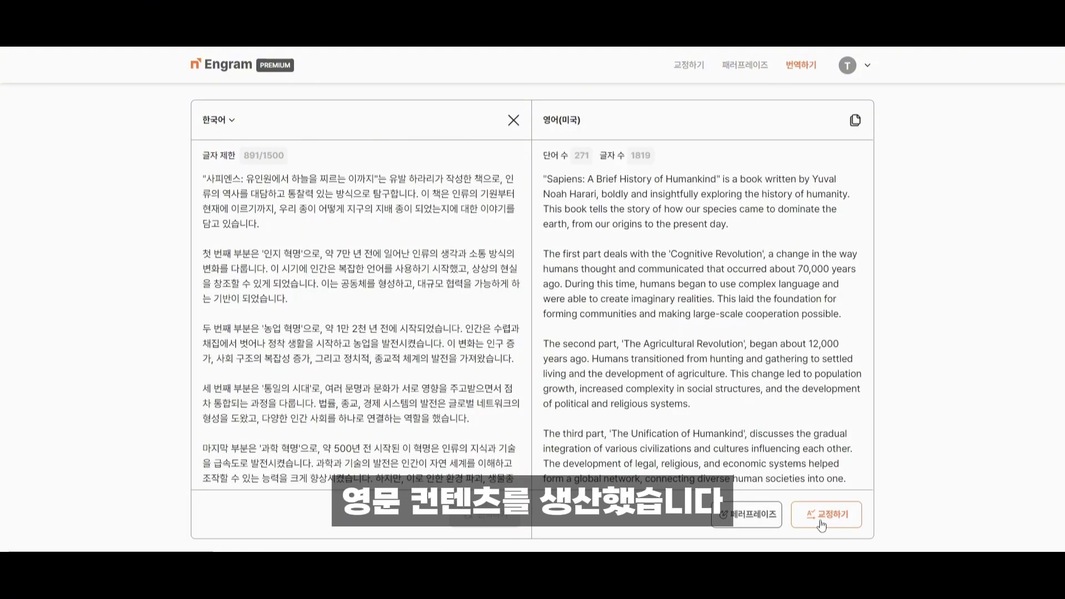
# Step: Proofread the English Sapiens translation and apply all suggested corrections at once
pyautogui.click(822, 525)
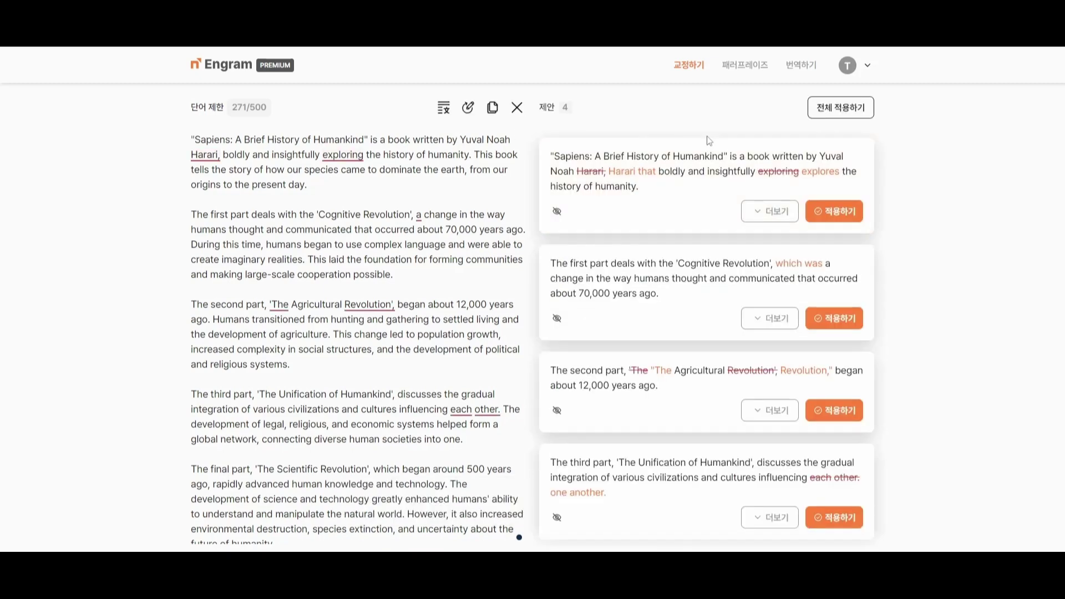
pyautogui.click(841, 107)
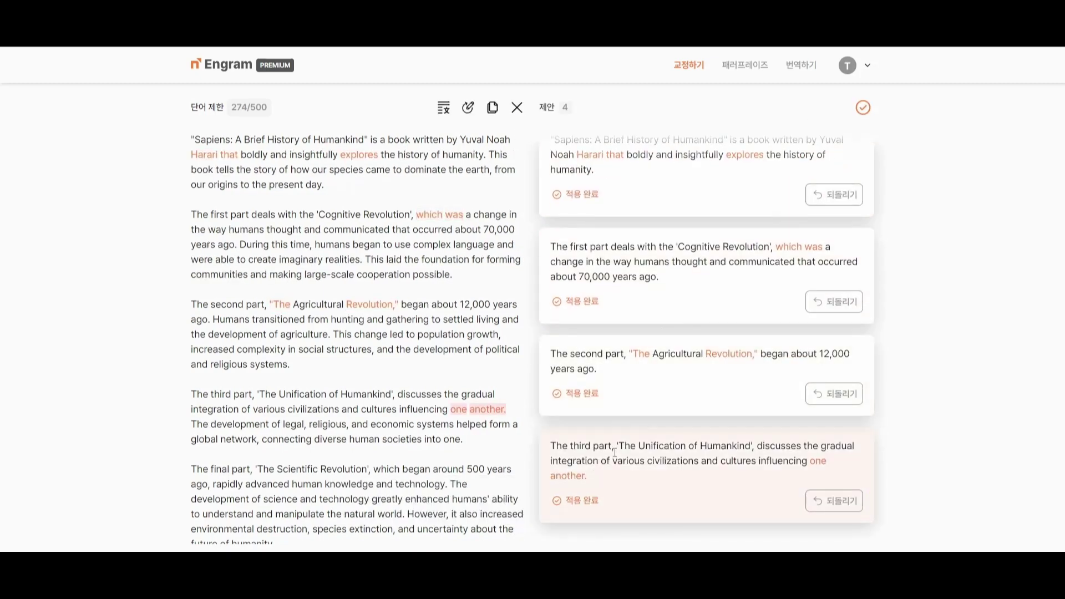
# Step: Paraphrase the corrected Sapiens text in the informal (비격식) style and in the easy (쉽게) style
pyautogui.click(468, 107)
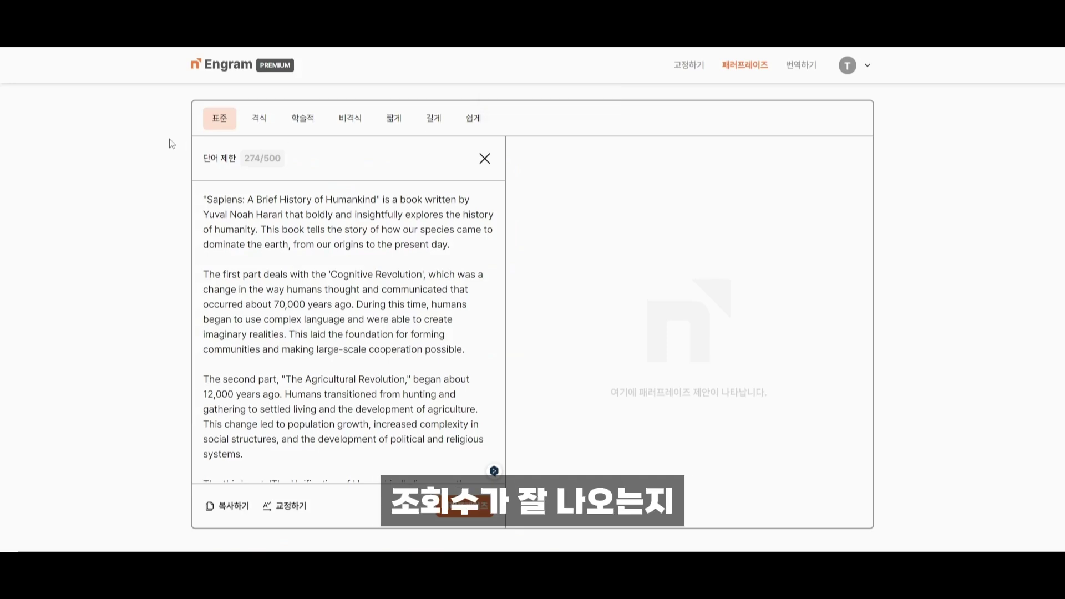
pyautogui.click(350, 119)
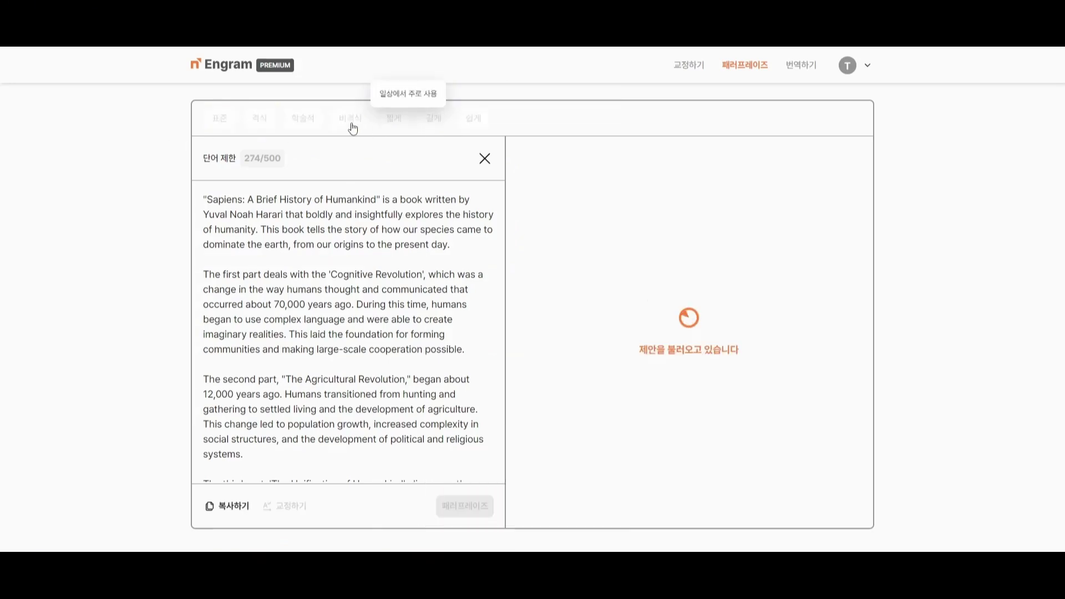
pyautogui.scroll(-9, 613, 198)
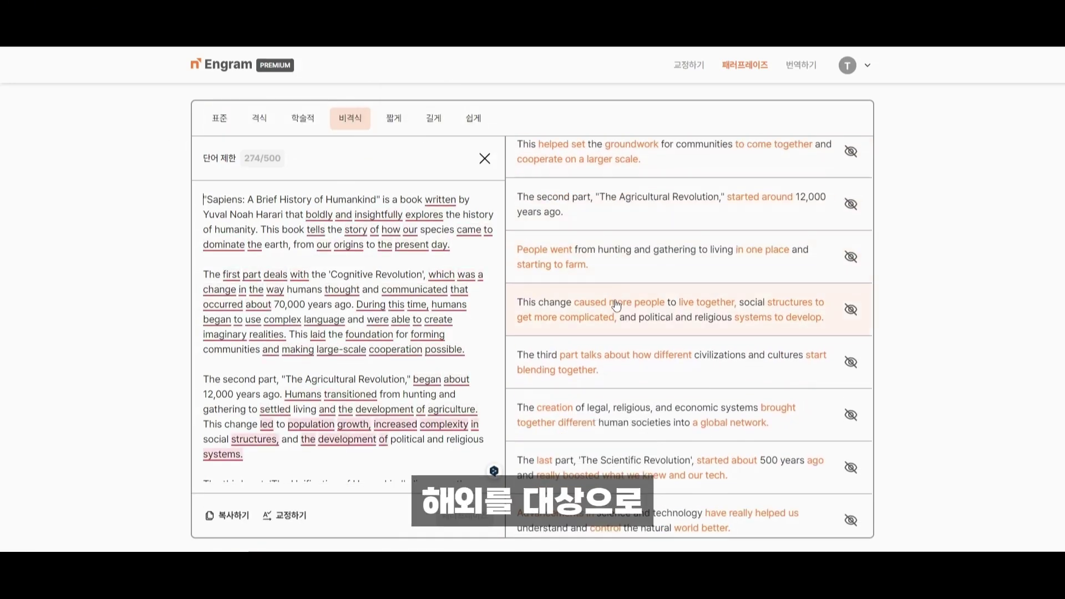
pyautogui.click(473, 111)
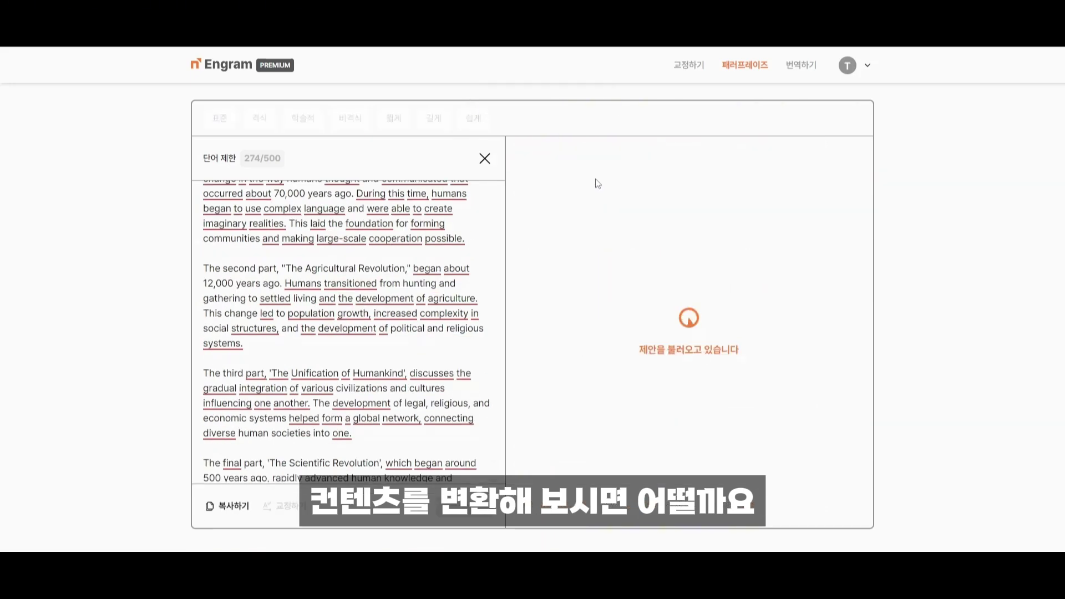
pyautogui.scroll(-7, 625, 342)
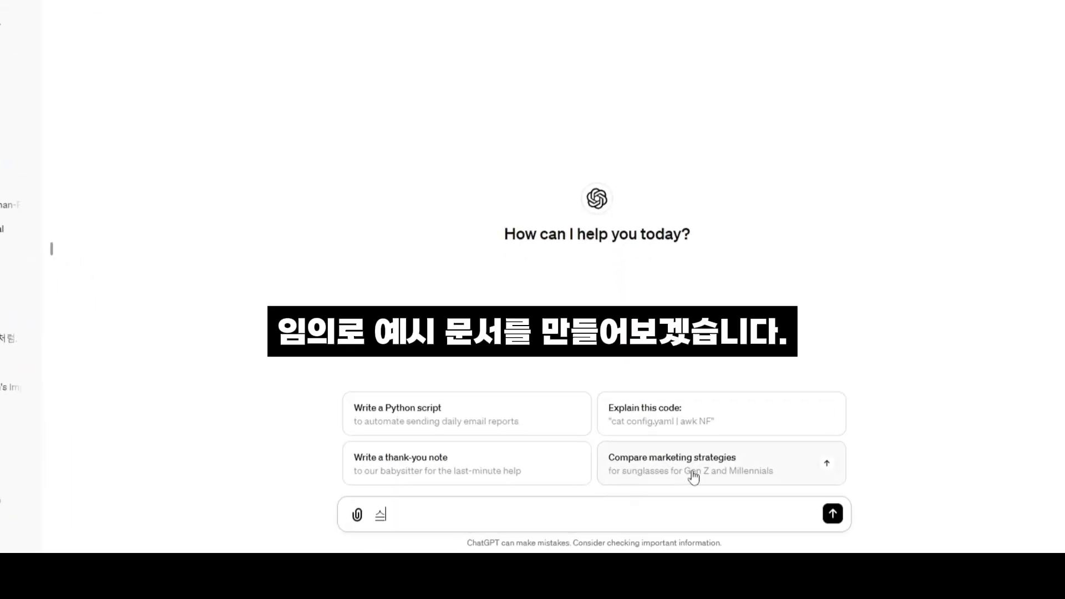
# Step: Switch to a new ChatGPT chat and submit "스포츠 시장에서 웨어러블 기기 동향을 조사해"
pyautogui.write('포츠 시장')
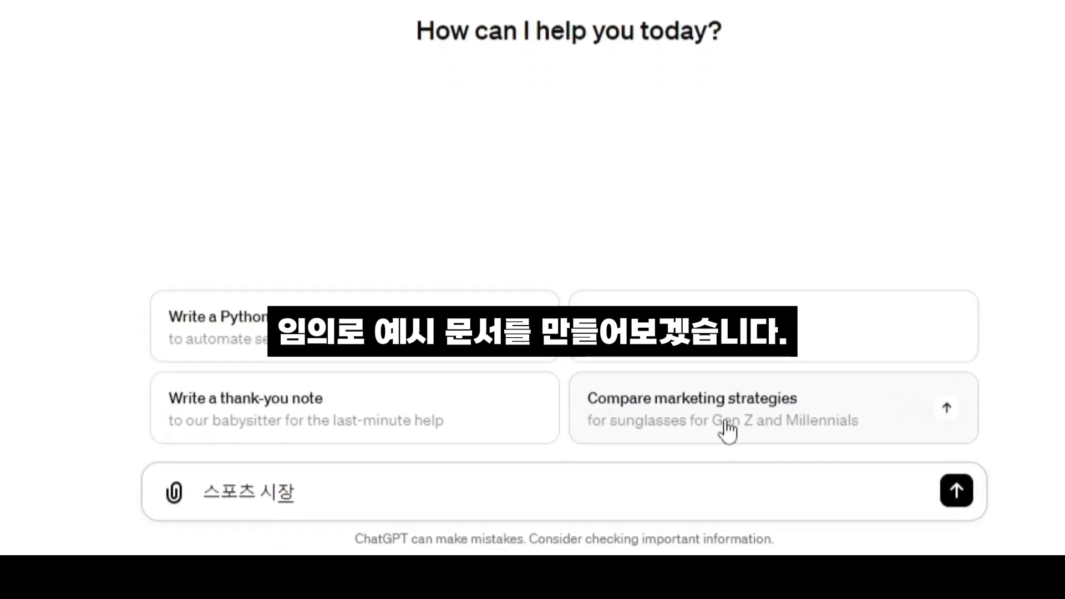
pyautogui.write('에서 웨어러블 기기 동향을 조사해')
pyautogui.press('Return')
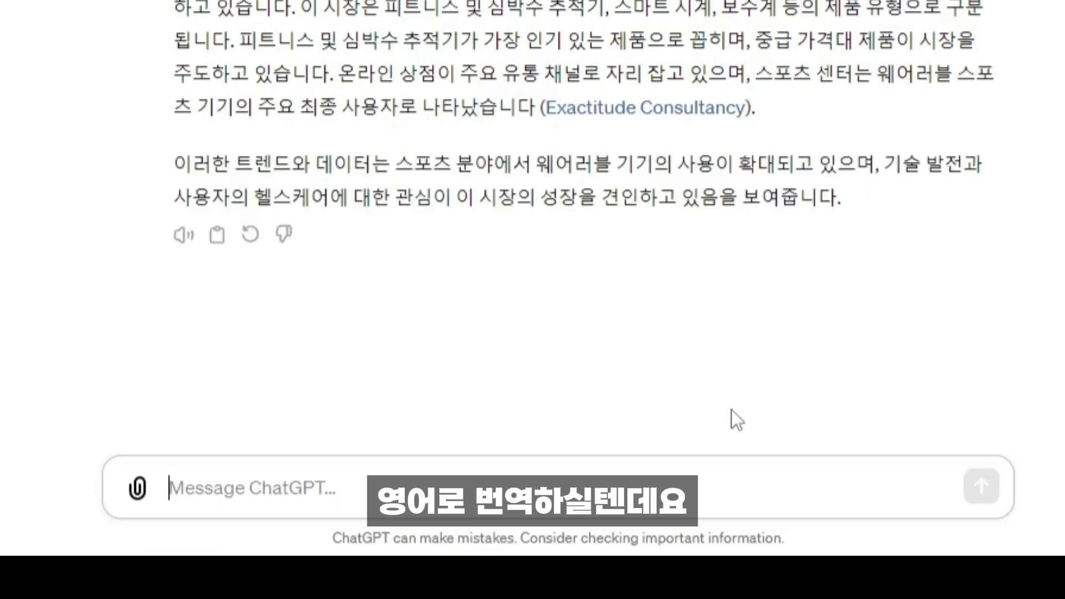
# Step: Request a workplace report with the prompt "조사한 내용을 바탕으로 추가 조사를 진행해서, 직장에 보고할 보고서 형태로 작성해줘"
pyautogui.write('조사한 내용을 바탕으로 ㅊ')
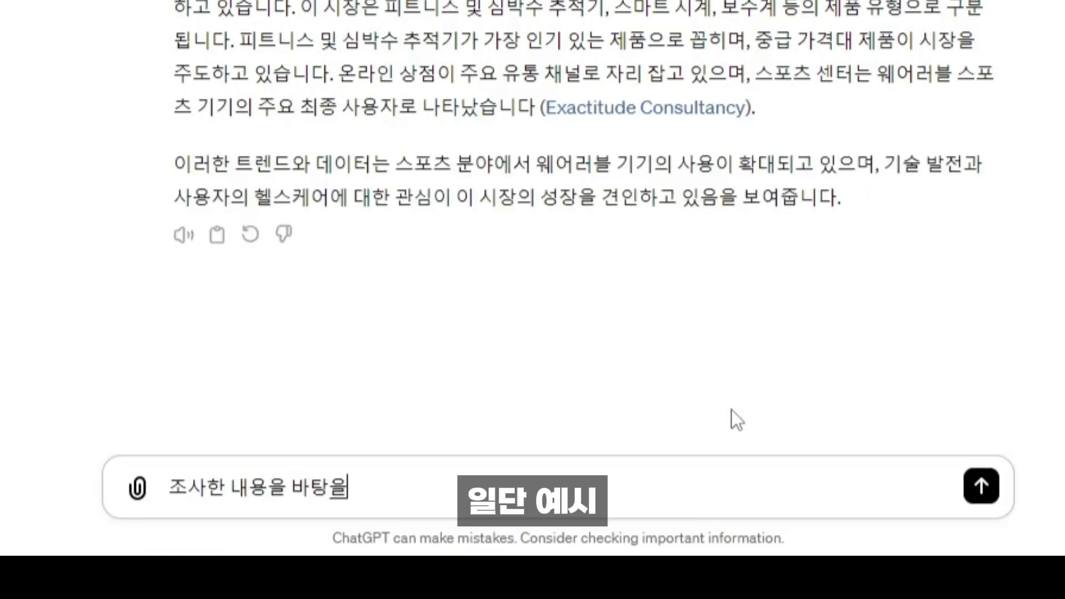
pyautogui.write('가 조사를 진행해서, 직장에 제출할 보고서 형태로')
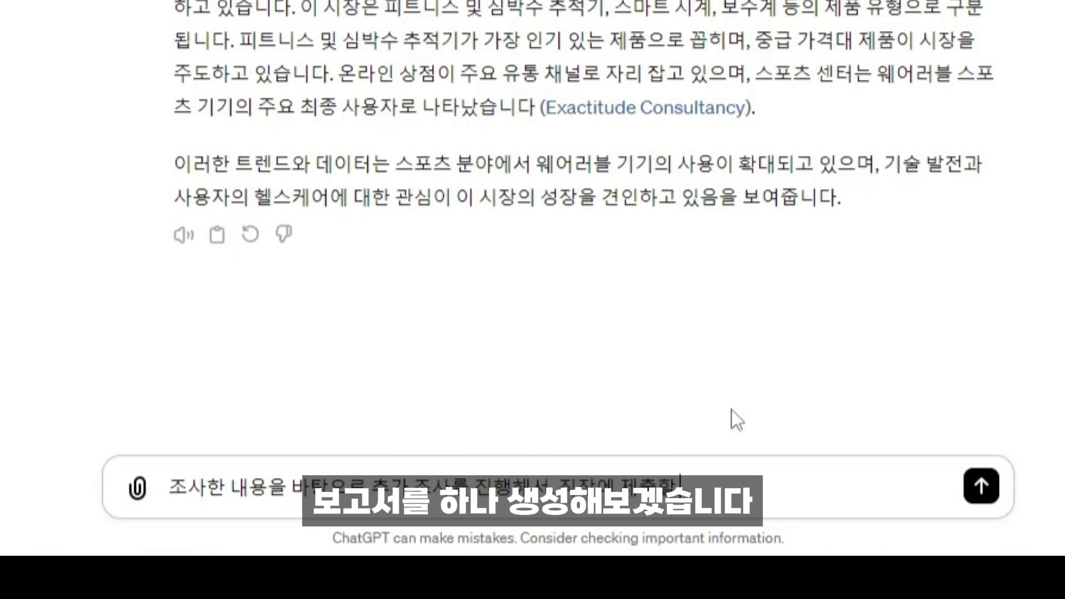
pyautogui.press('Left')
pyautogui.press('Left')
pyautogui.press('Left')
pyautogui.hotkey('ctrl', 'Left')
pyautogui.hotkey('ctrl', 'Left')
pyautogui.press('Delete')
pyautogui.press('Delete')
pyautogui.write('보고')
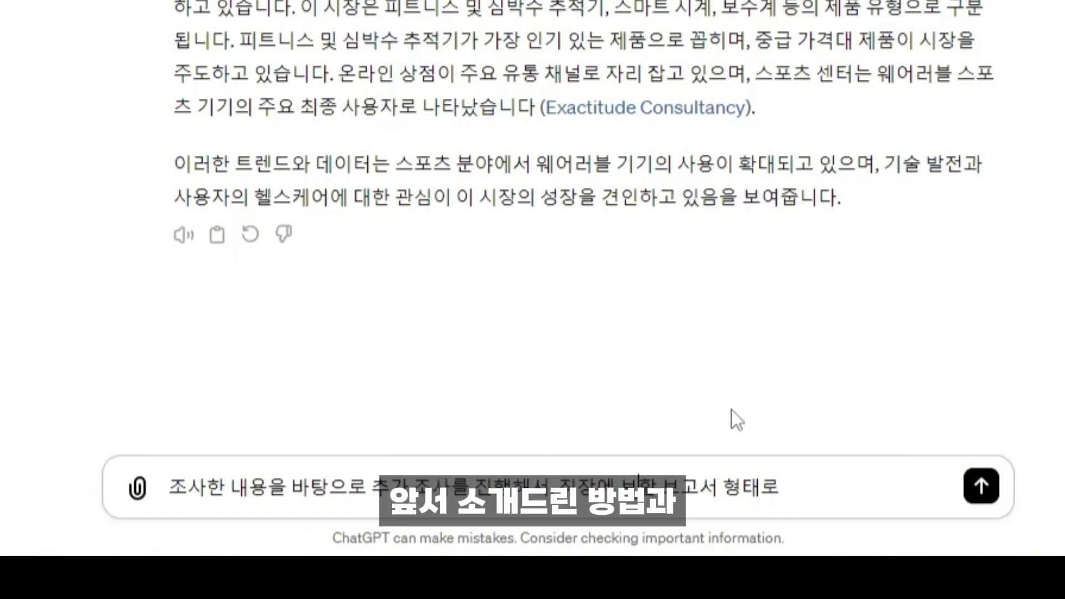
pyautogui.press('End')
pyautogui.write('작성해줘')
pyautogui.press('Return')
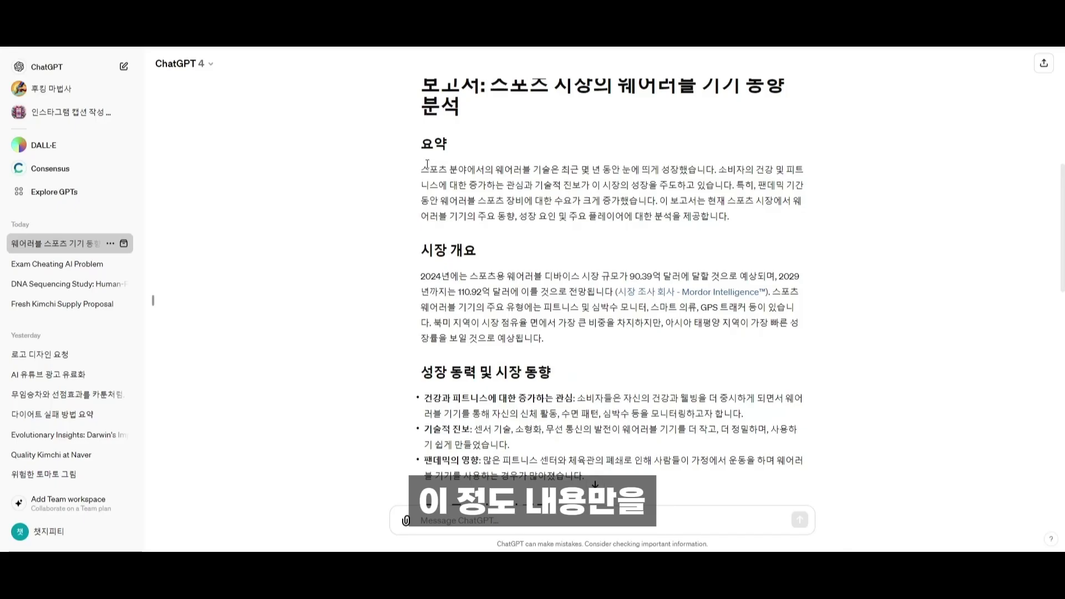
# Step: Copy the wearable device report from the 요약 section onward, including the continued reply, into Engram's Korean translation text
pyautogui.moveTo(422, 171); pyautogui.dragTo(699, 200)
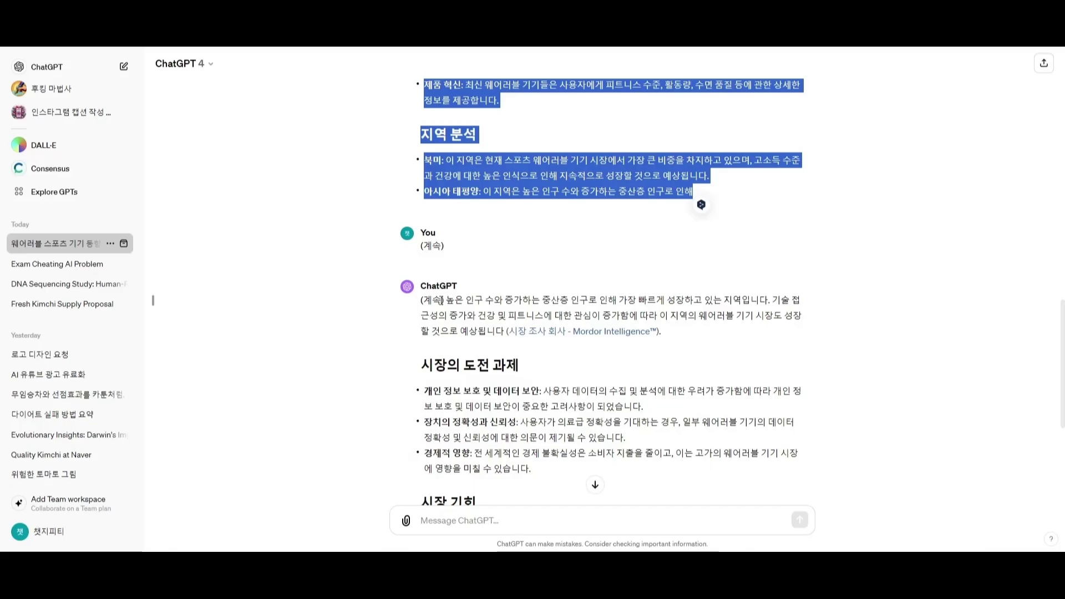
pyautogui.moveTo(441, 301); pyautogui.dragTo(542, 480)
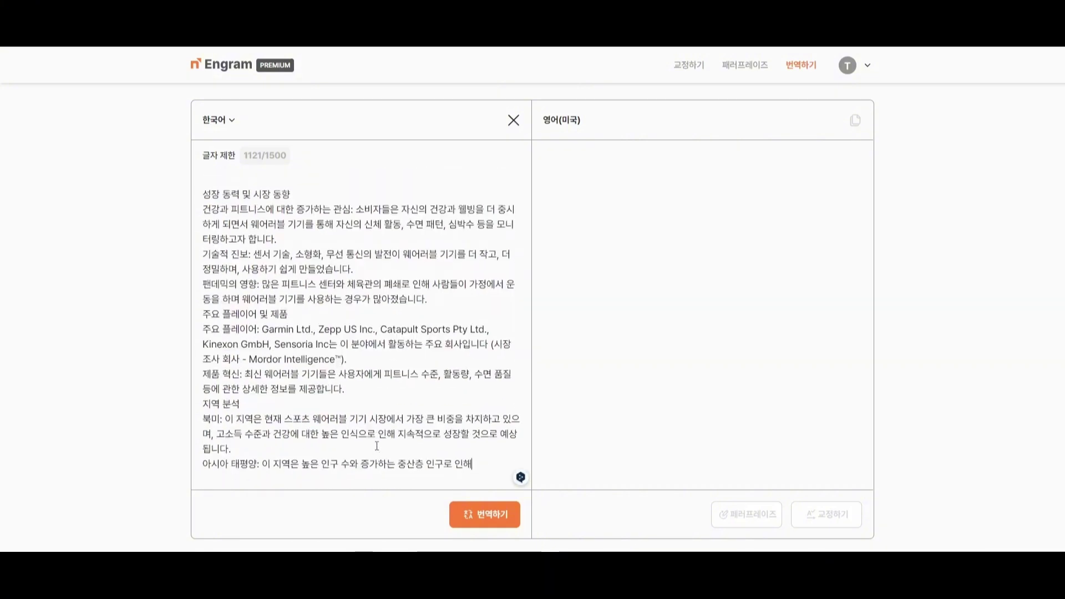
pyautogui.write('높은 인구 수와 증가하는 중산층 인구로 인해 가장 빠르게 성장하고 있는 지역입니다. 기술 접근성의 증가와 건강 및 피트니스에 대한 관심이 증가함에 따라 이 지역의 웨어러블 기기 시장도 성장할 것으로 예상됩니다 (시장 조사 회사 - Mordor Intelligence™).  시장의 도전 과제 개인 정보 보호 및 데이터 보안: 사용자 데이터의 수집 및 분석에 대한 우려가 증가함에 따라 개인 정보 보호 및 데이터 보안이 중요한 고려사항이 되었습니다. 장치의 정확성과 신뢰성: 사용자가 의료급 정확성을 기대하는 경우, 일부 웨어러블 기기의 데이터 정확성 및 신뢰성에 대한 의문이 제기될 수 있습니다. 경제적 영향: 전 세계적인 경제 불확실성은 소비자 지출을 줄이고,')
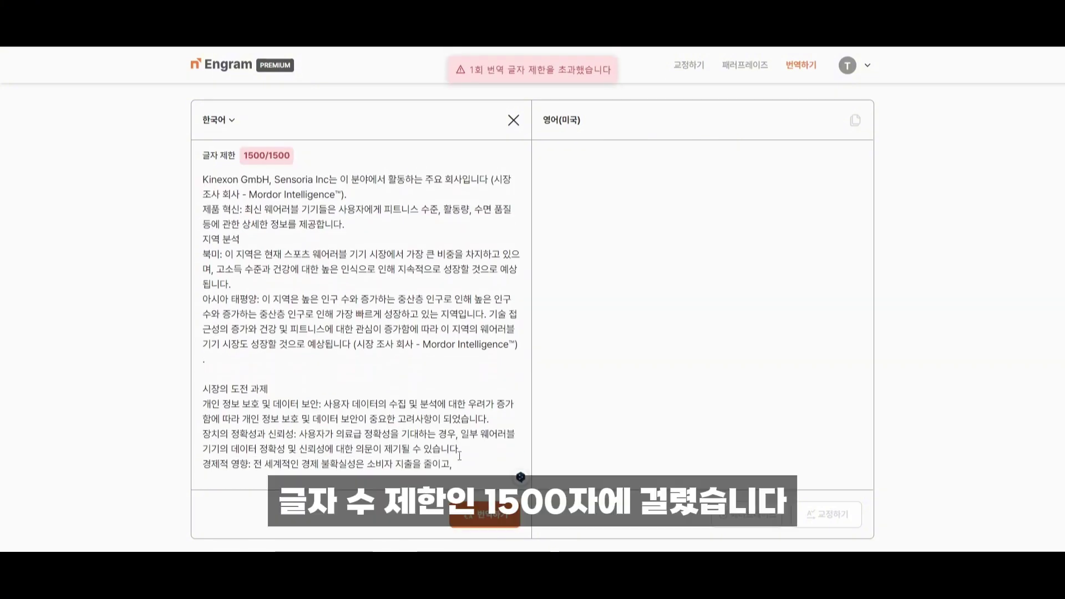
# Step: Delete the 시장의 도전 과제 section at the end of the Korean text and translate the rest into US English
pyautogui.moveTo(454, 465); pyautogui.dragTo(194, 382)
pyautogui.press('BackSpace')
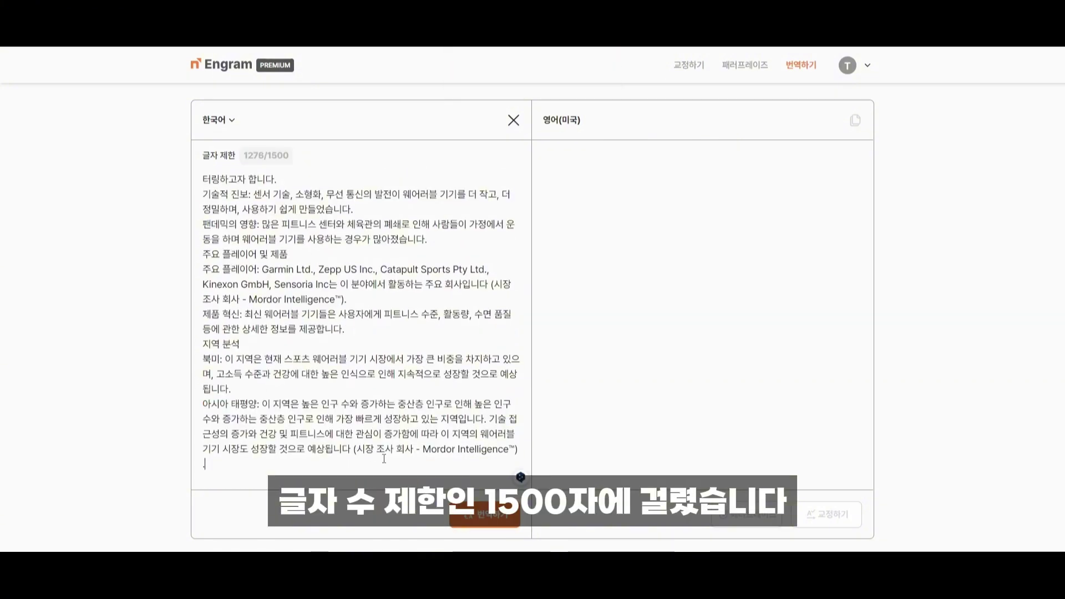
pyautogui.click(517, 513)
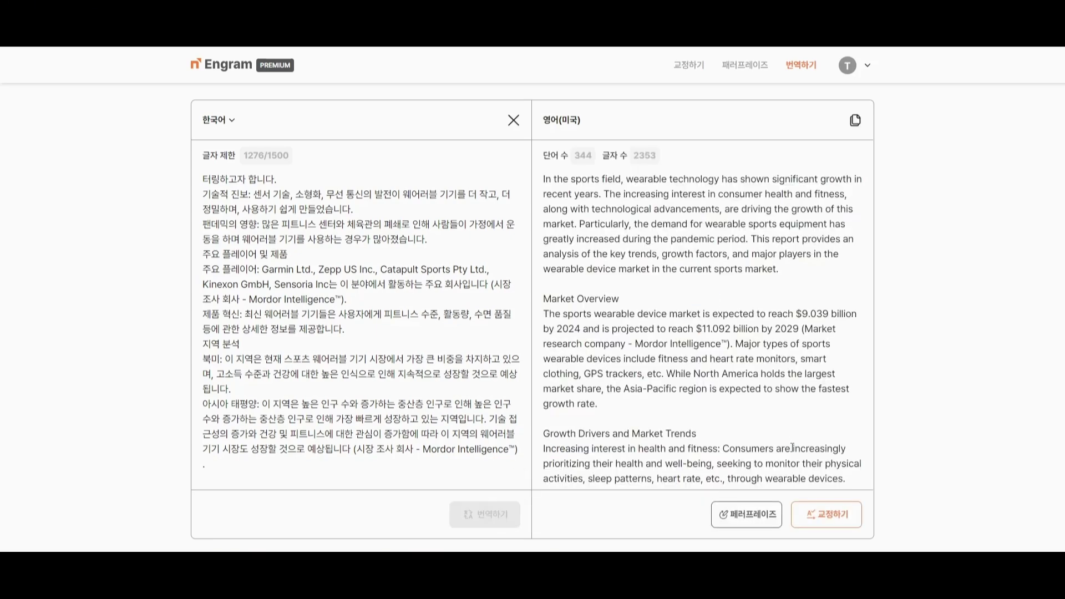
# Step: Proofread the English wearable device report and apply all suggested corrections
pyautogui.scroll(-5, 798, 413)
pyautogui.click(827, 514)
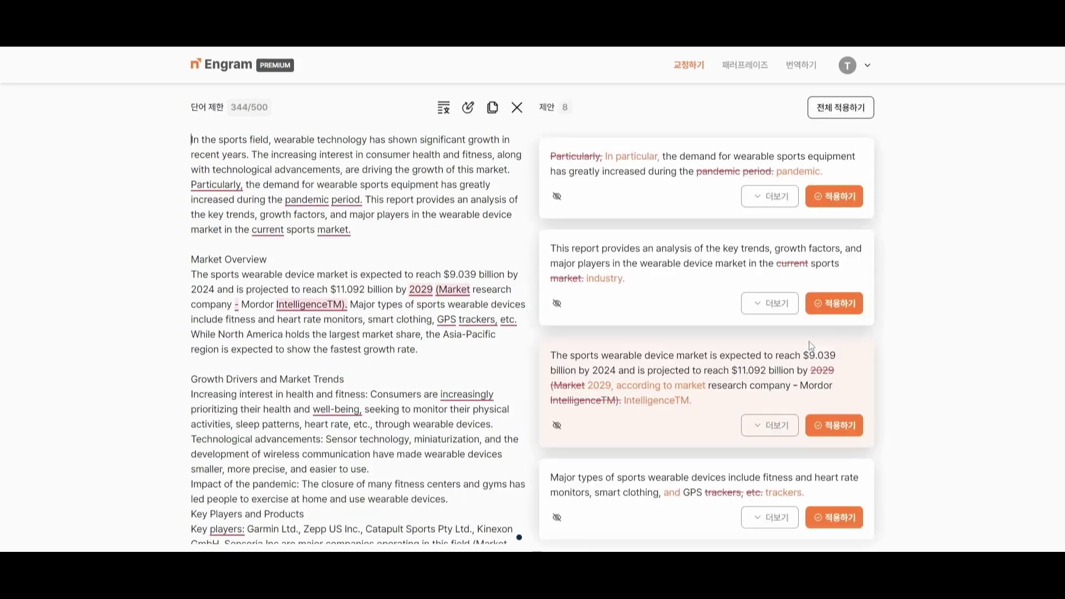
pyautogui.scroll(-10, 759, 318)
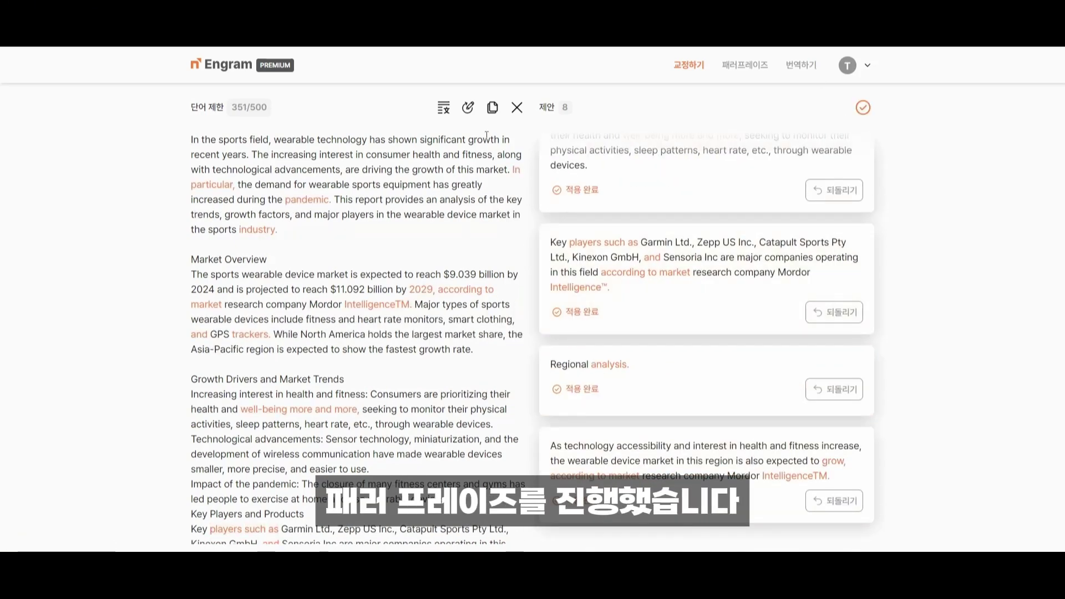
# Step: Paraphrase the corrected report in the standard (표준) style and review the rewritten sentences
pyautogui.click(468, 110)
pyautogui.click(470, 109)
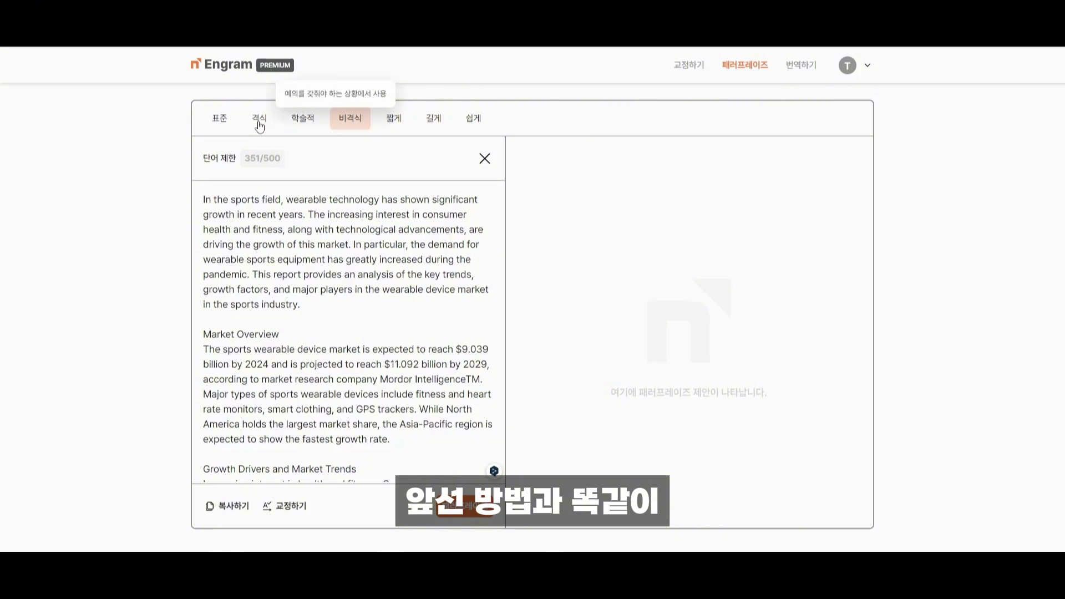
pyautogui.click(221, 128)
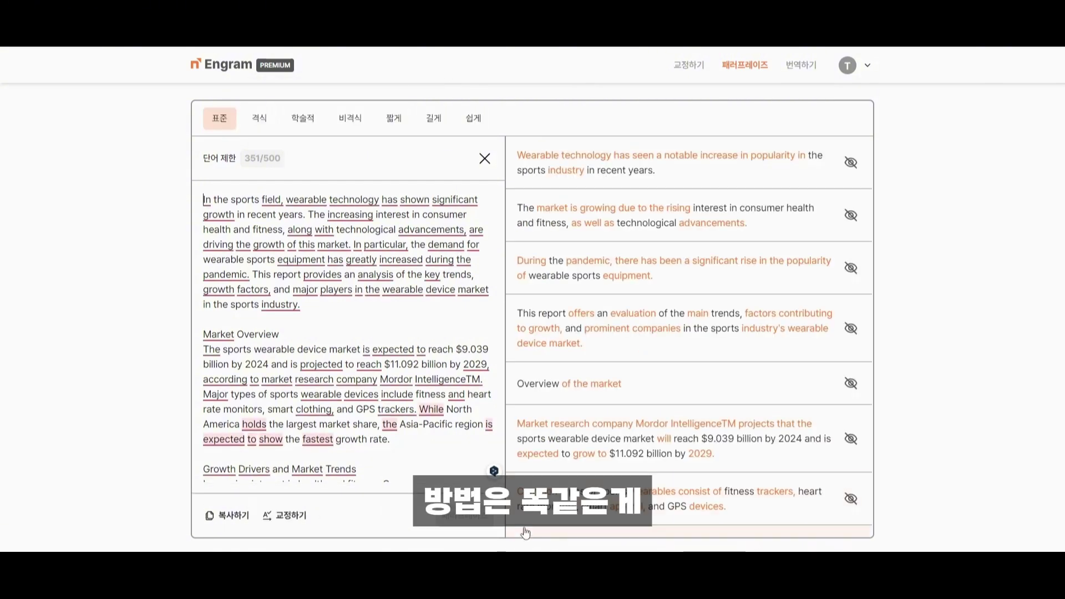
pyautogui.scroll(-10, 605, 255)
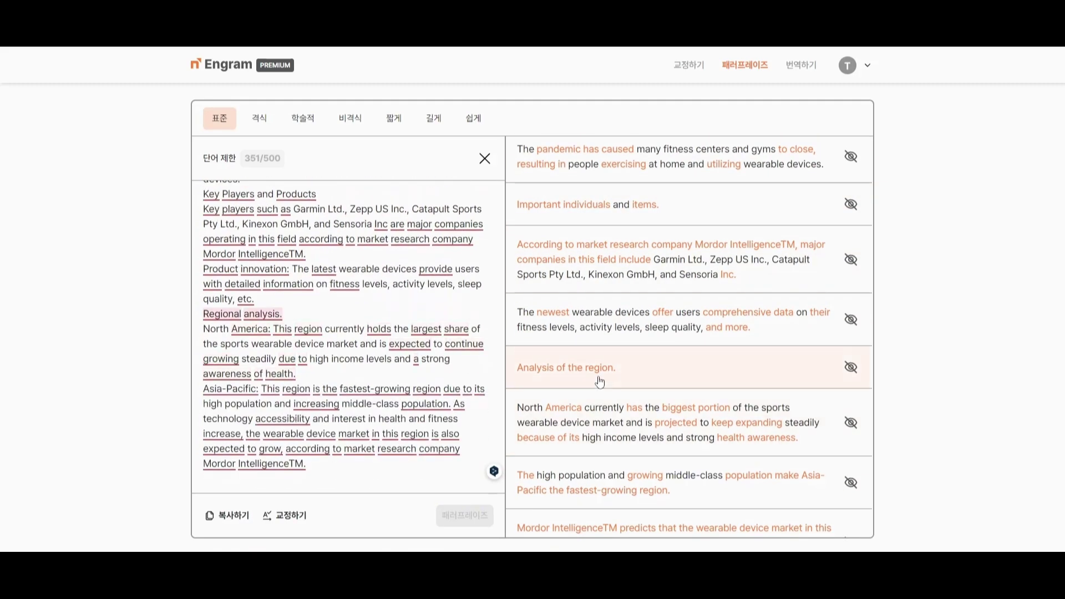
pyautogui.scroll(-1, 602, 376)
pyautogui.scroll(2, 610, 477)
pyautogui.scroll(8, 612, 477)
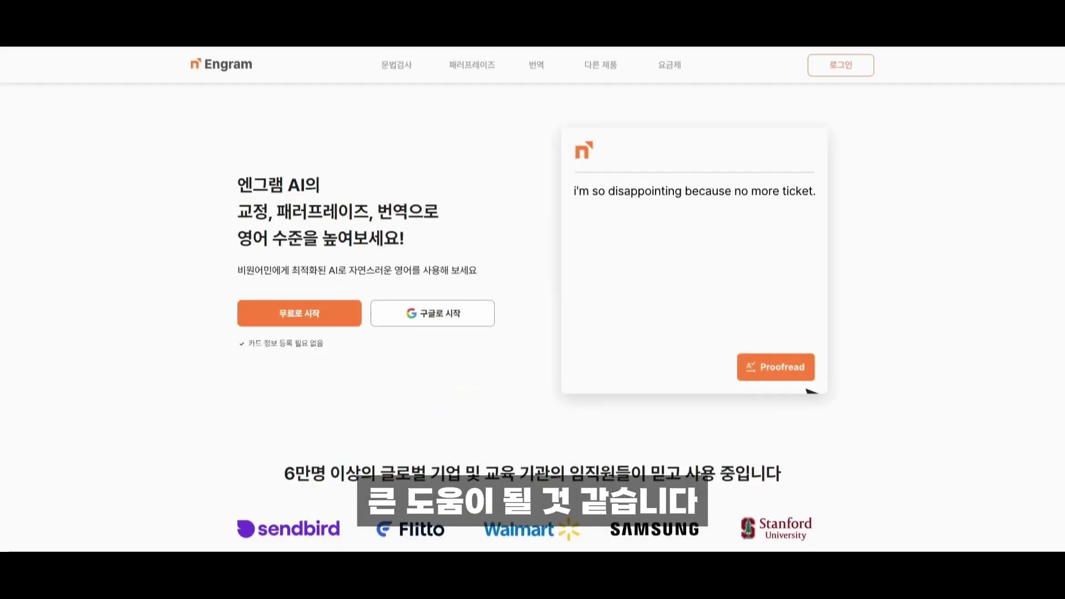
# Step: Open Engram's pricing page and examine the plan prices and the comparison of free and Premium features
pyautogui.click(674, 72)
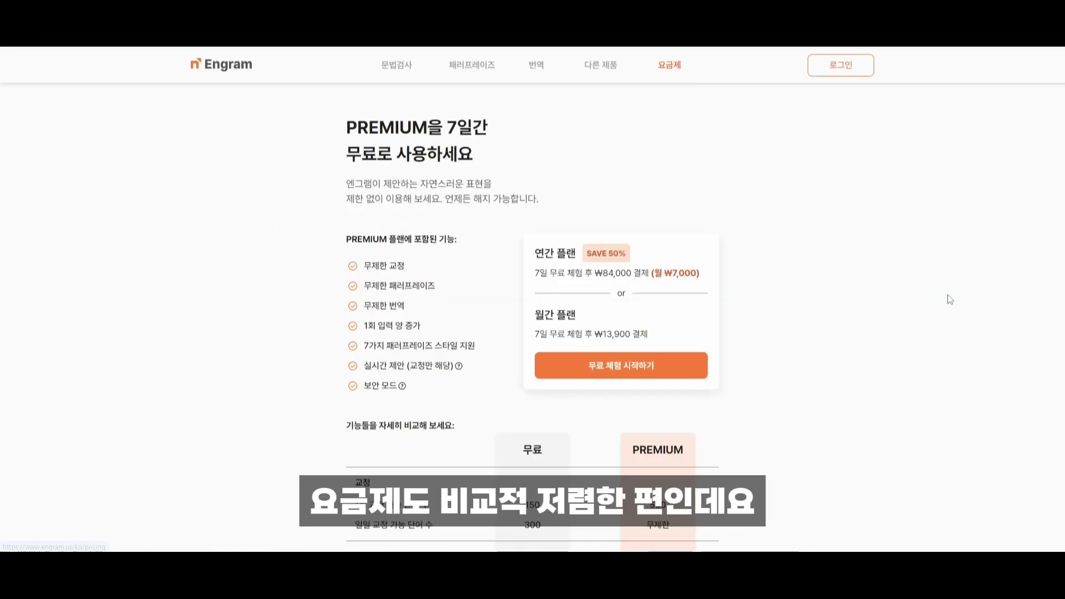
pyautogui.scroll(-2, 932, 319)
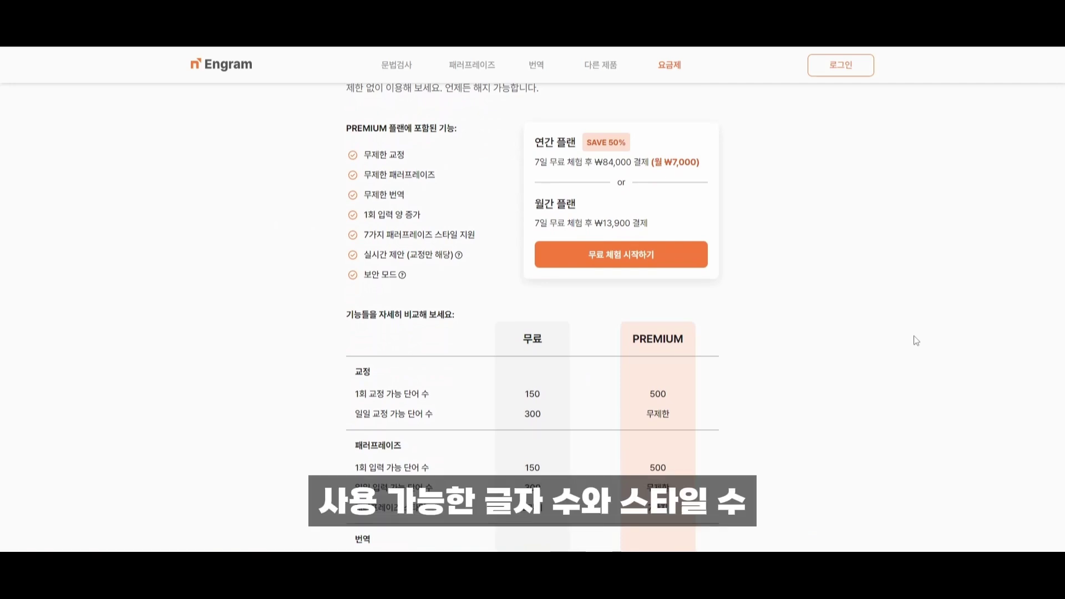
pyautogui.scroll(-1, 916, 341)
pyautogui.scroll(-3, 917, 341)
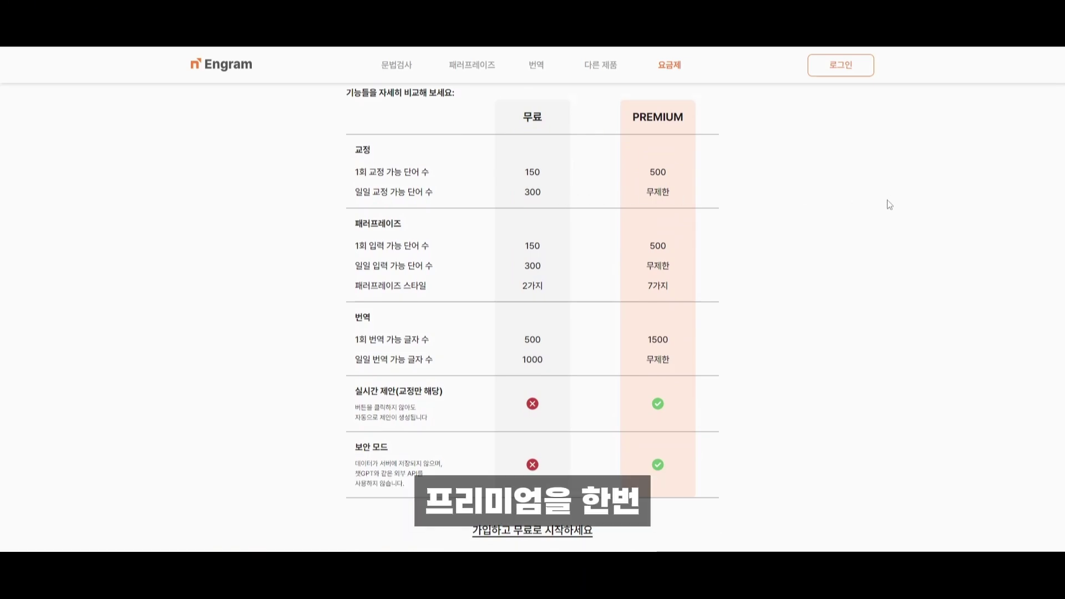
pyautogui.click(673, 72)
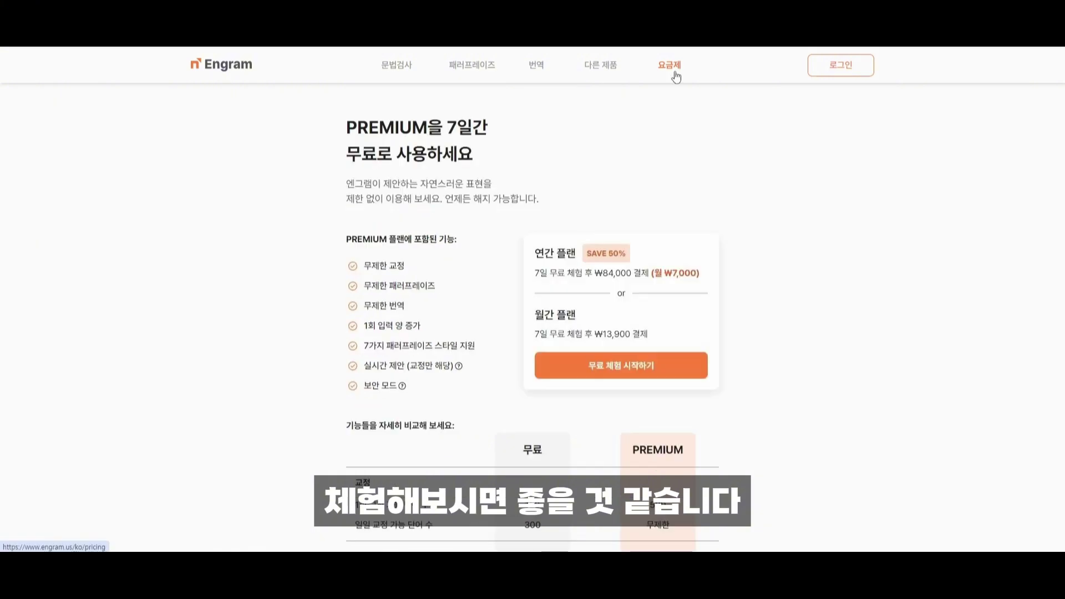